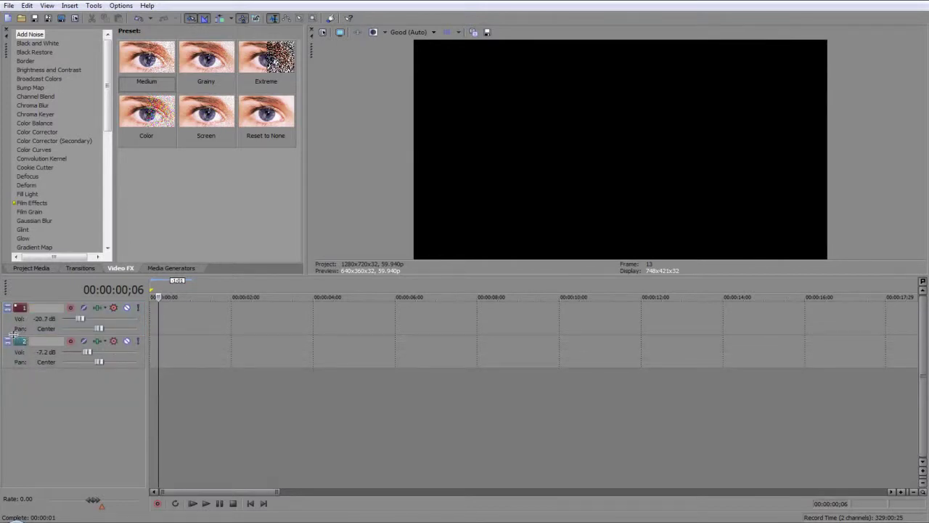
# Step: Remove Image1.jpg and 17 Lullaby.m4a from the project media
pyautogui.click(47, 267)
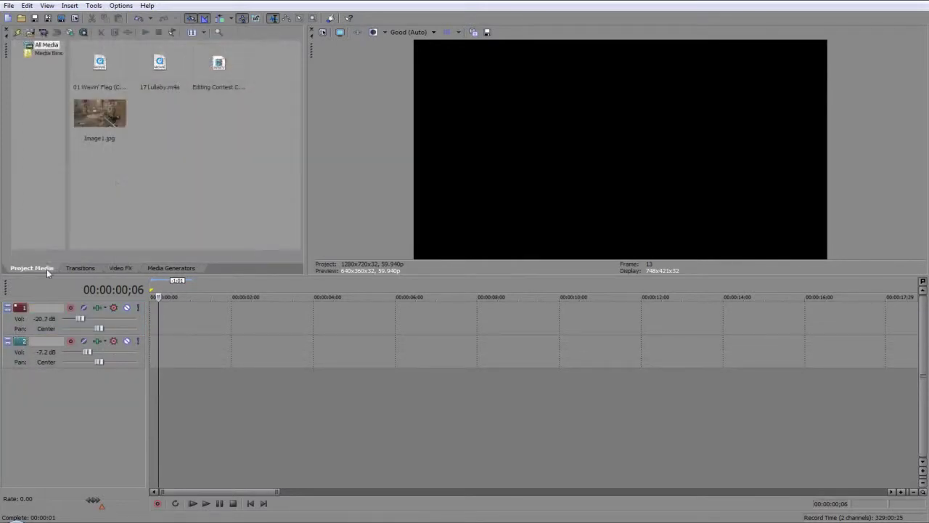
pyautogui.click(113, 121)
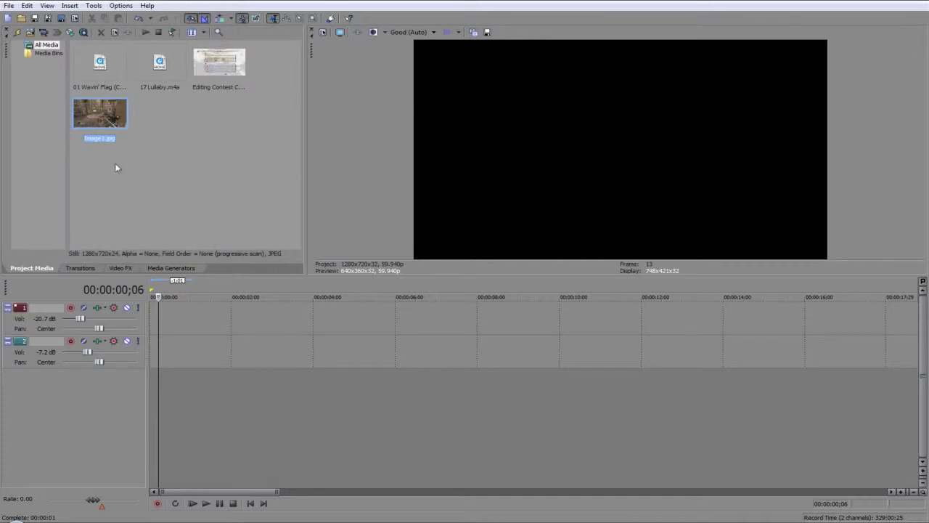
pyautogui.press('Delete')
pyautogui.click(144, 82)
pyautogui.press('Delete')
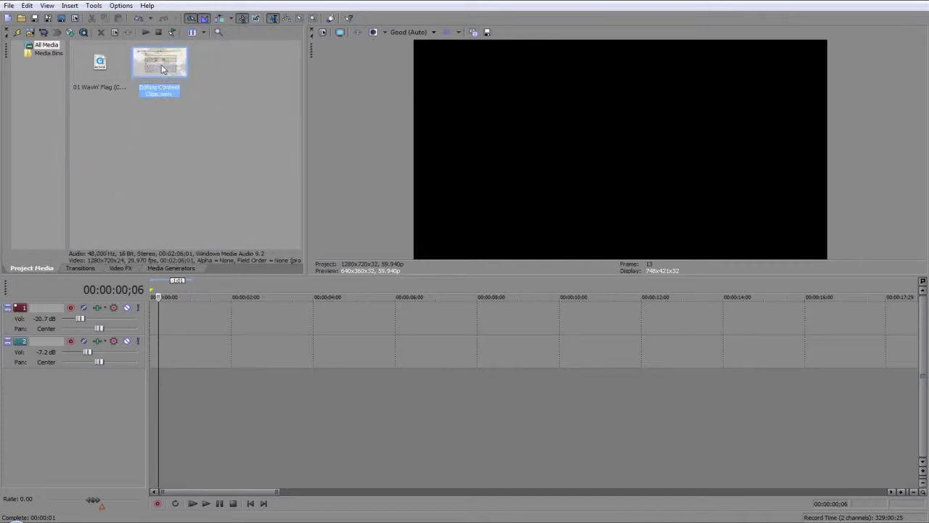
# Step: Place the Editing Contest Clips video at the start of the timeline and delete the empty third track
pyautogui.moveTo(161, 68); pyautogui.dragTo(173, 332)
pyautogui.click(11, 396)
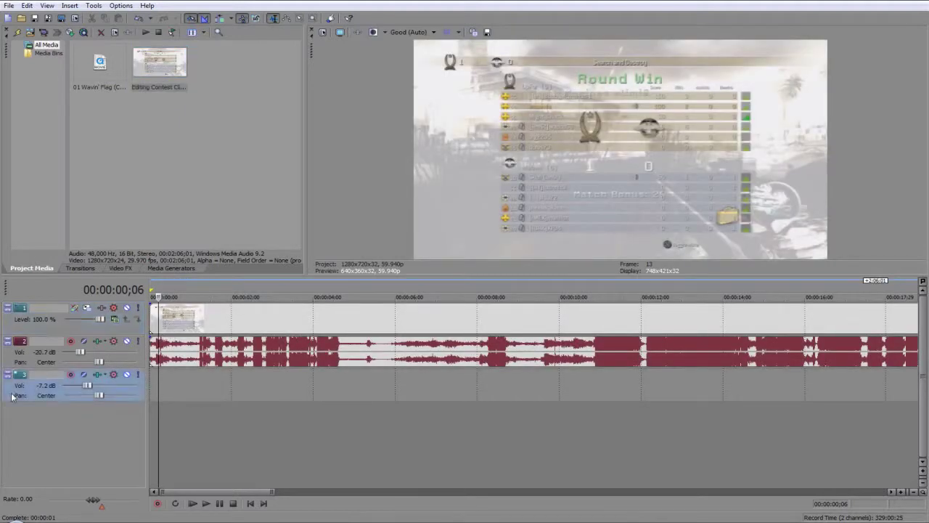
pyautogui.press('Delete')
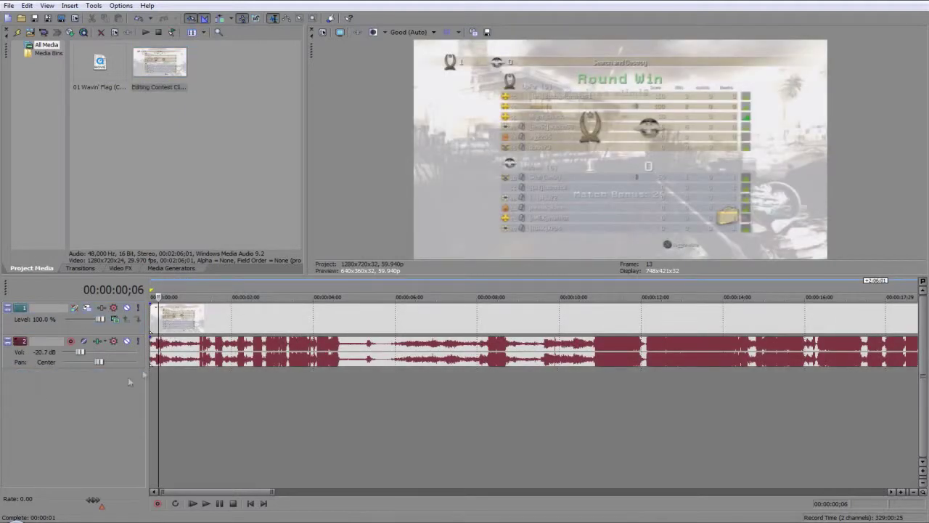
# Step: Split the gameplay clip at 00:00:42;25, delete the part before it, and move the remainder to the timeline start
pyautogui.click(270, 336)
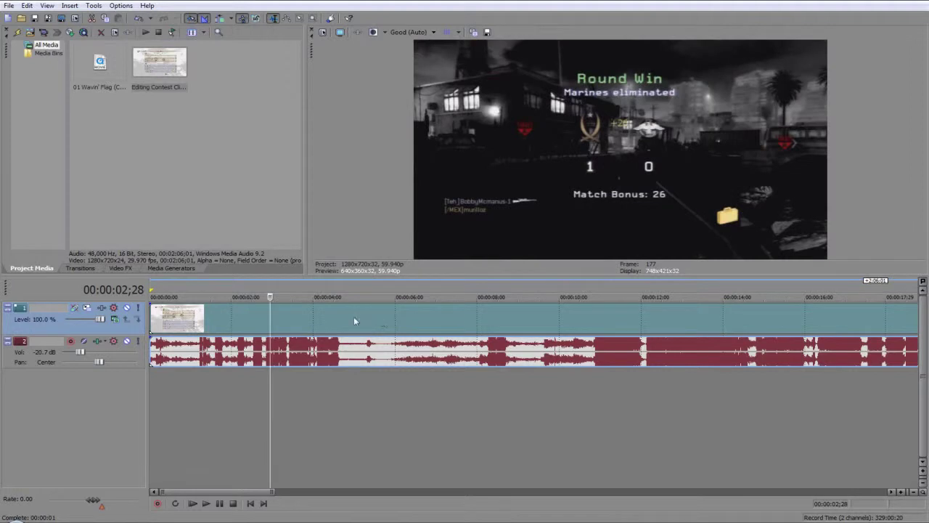
pyautogui.click(352, 322)
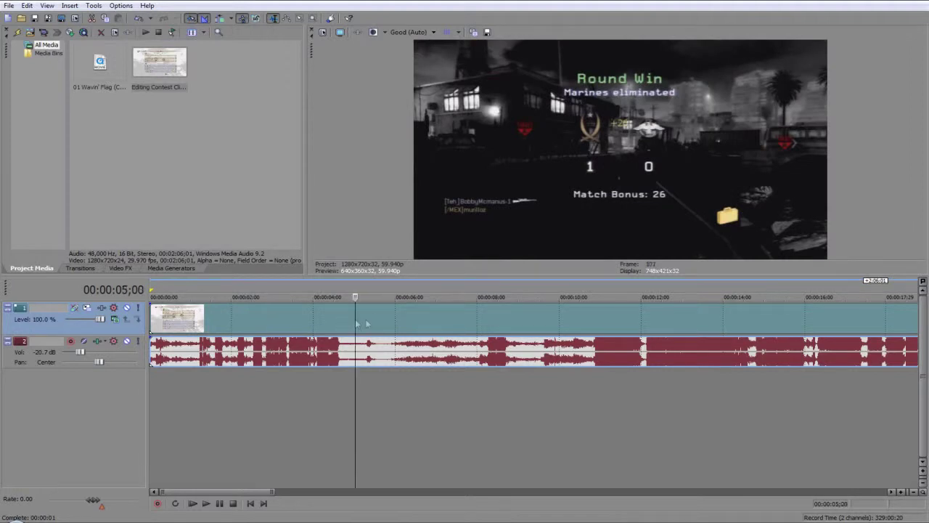
pyautogui.click(489, 323)
pyautogui.press('space')
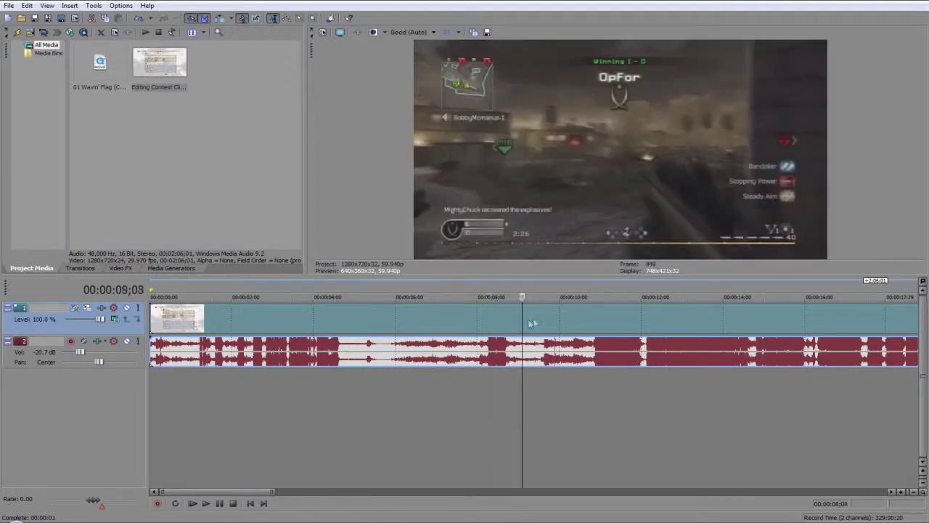
pyautogui.scroll(-5, 543, 321)
pyautogui.click(323, 327)
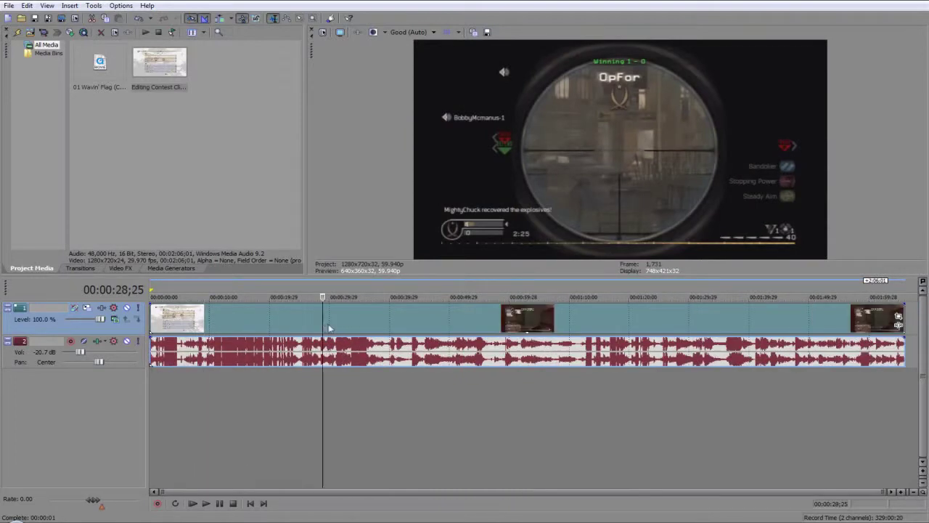
pyautogui.click(376, 322)
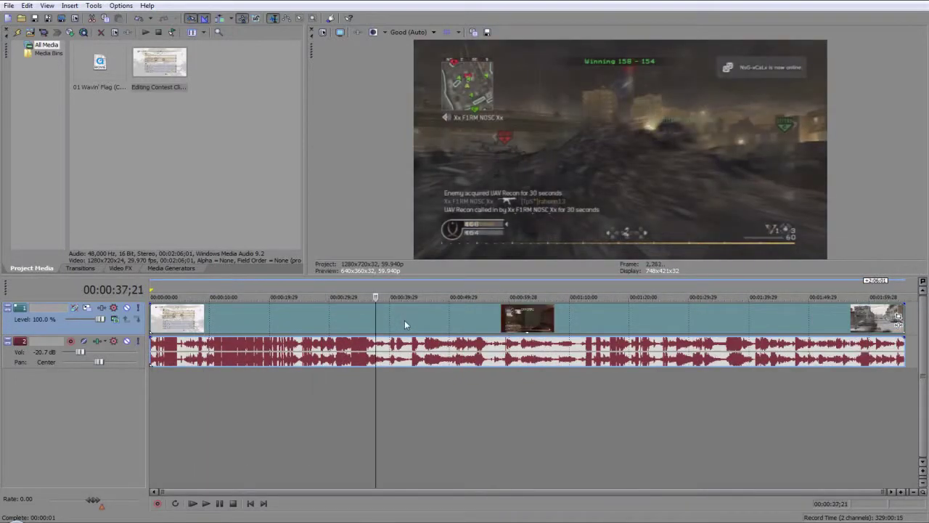
pyautogui.click(404, 320)
pyautogui.click(433, 319)
pyautogui.click(420, 319)
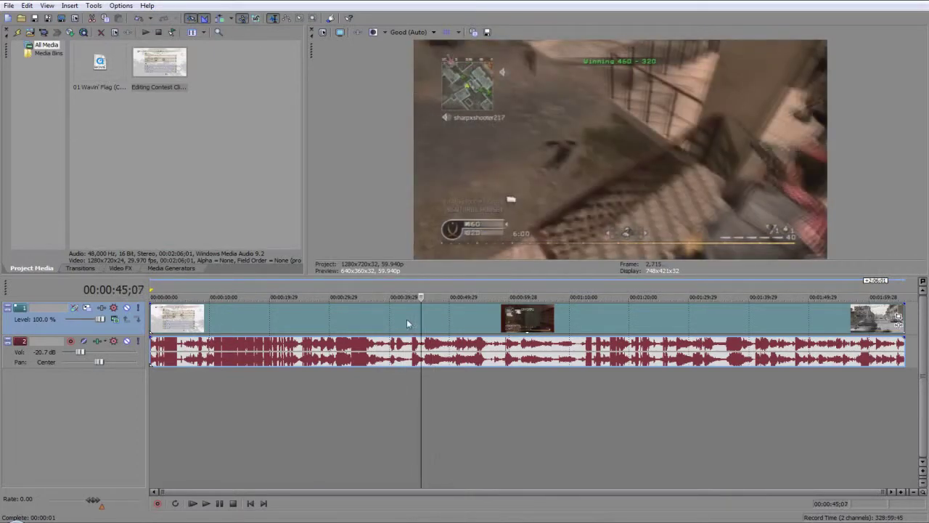
pyautogui.click(406, 320)
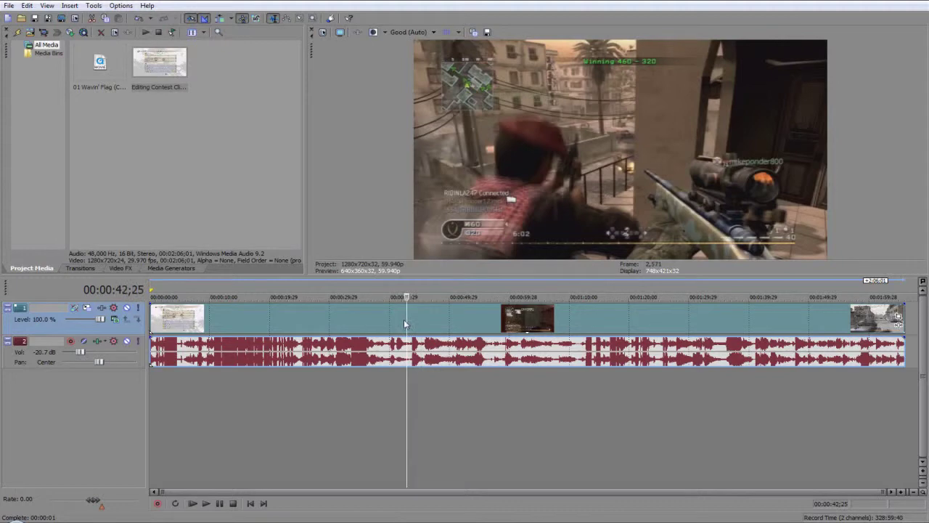
pyautogui.press('Delete')
pyautogui.click(342, 323)
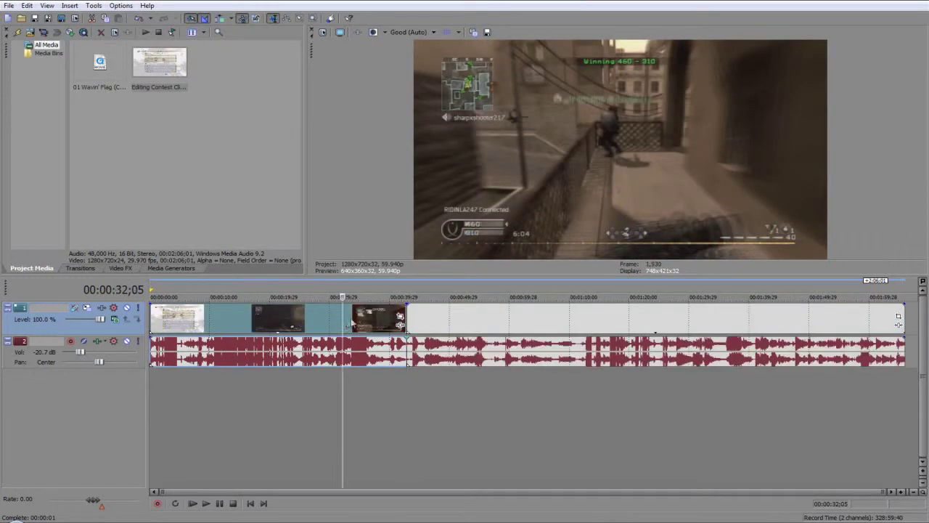
pyautogui.press('Delete')
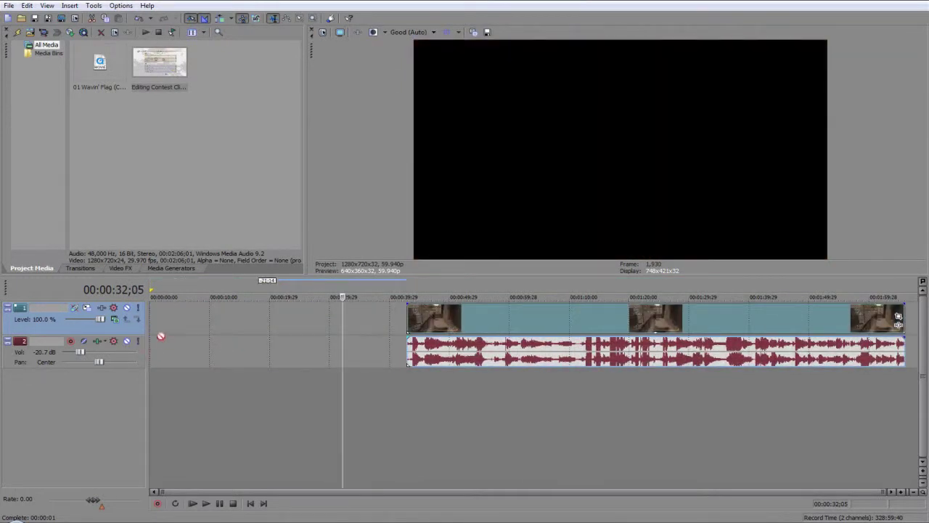
# Step: Split the gameplay clip at 00:00:14;03 and delete everything after that point
pyautogui.click(234, 325)
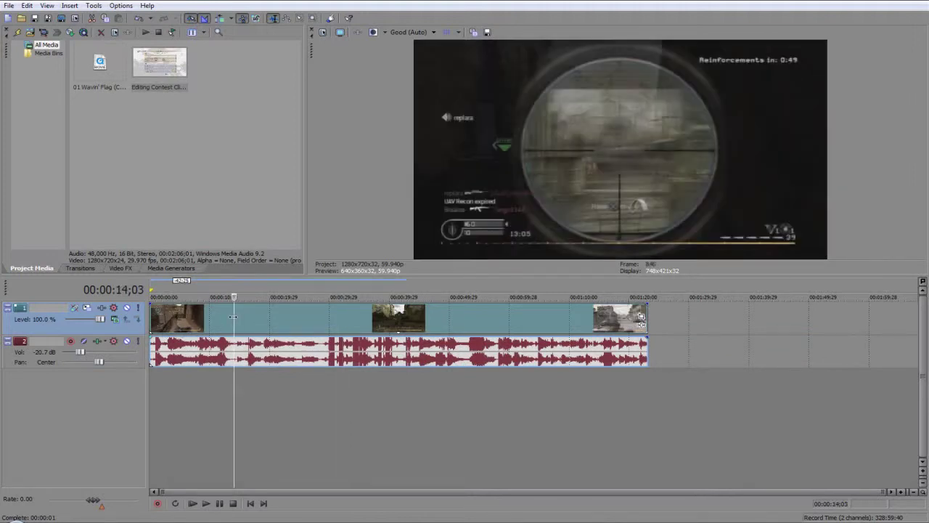
pyautogui.press('s')
pyautogui.press('Delete')
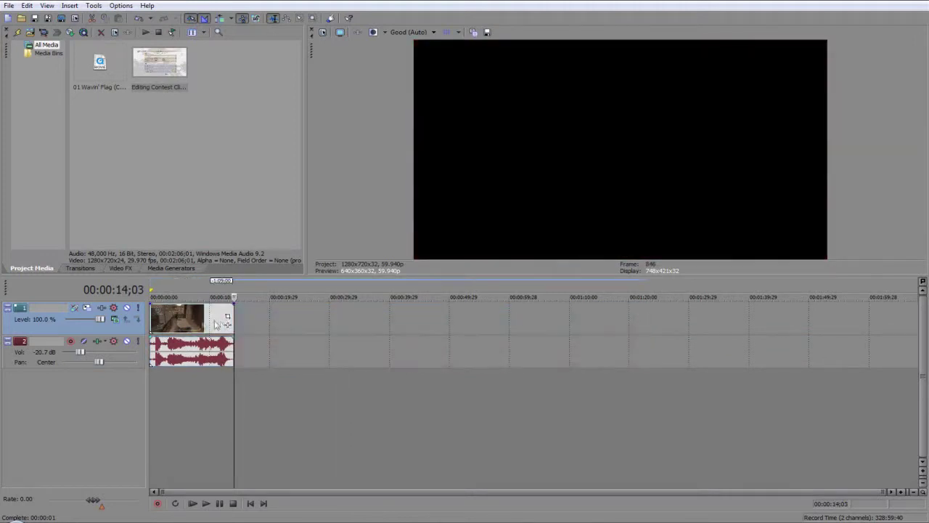
# Step: Play back the trimmed gameplay clip from its beginning to review the footage
pyautogui.click(173, 320)
pyautogui.scroll(5, 178, 325)
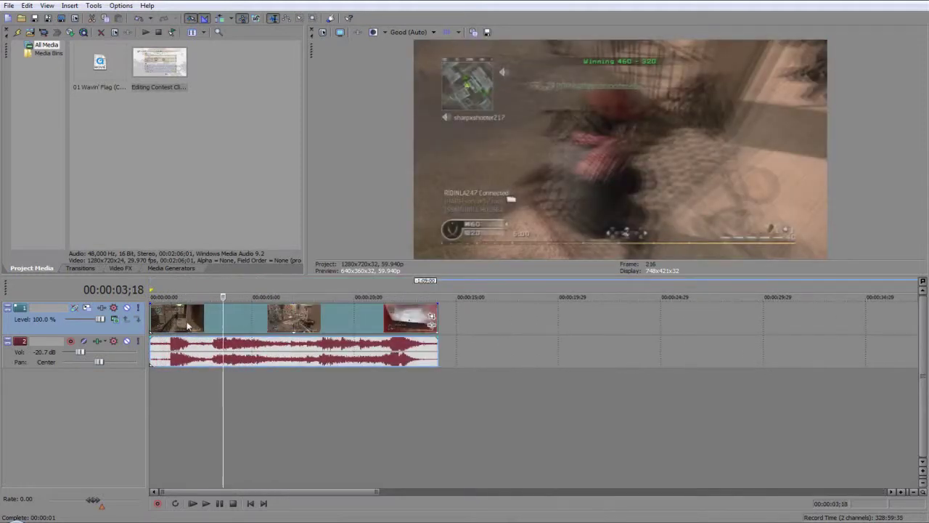
pyautogui.click(192, 502)
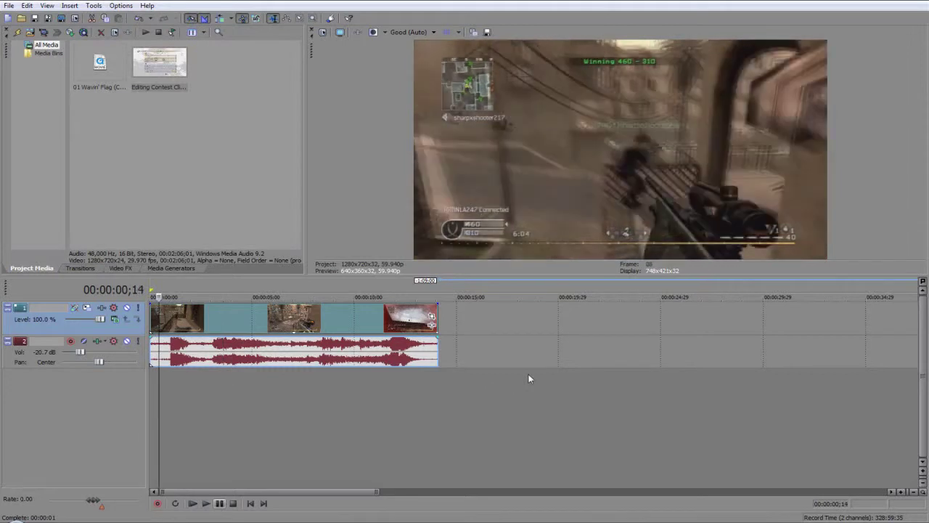
pyautogui.press('space')
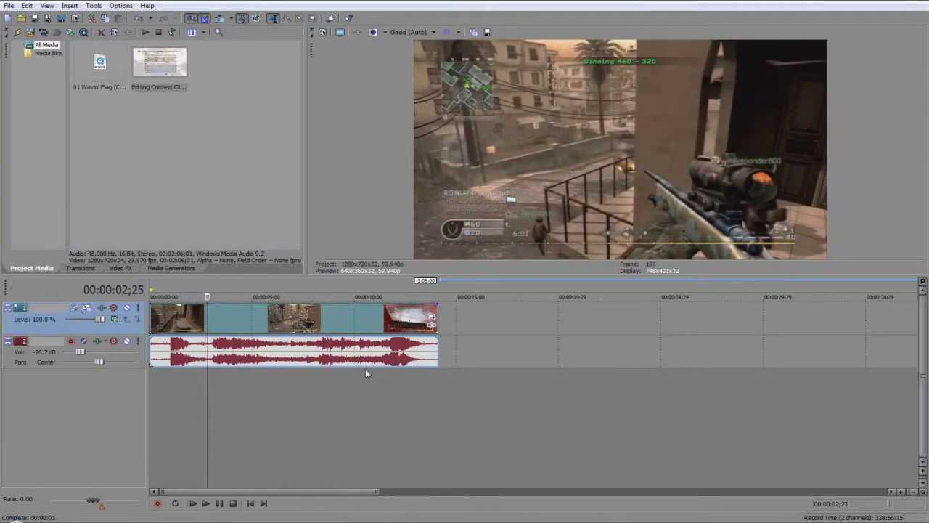
# Step: Step the playhead through the gameplay clip frame by frame to 00:00:06;12
pyautogui.scroll(-1, 365, 368)
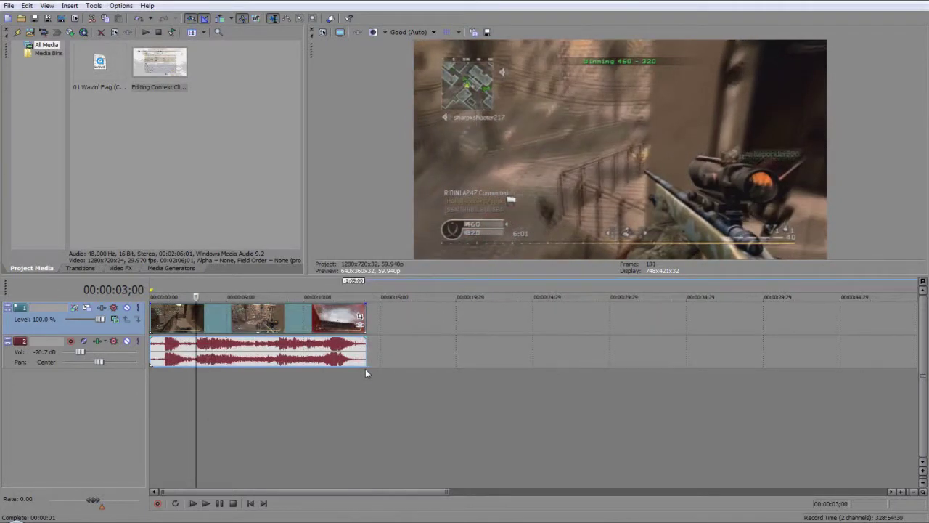
pyautogui.scroll(2, 365, 368)
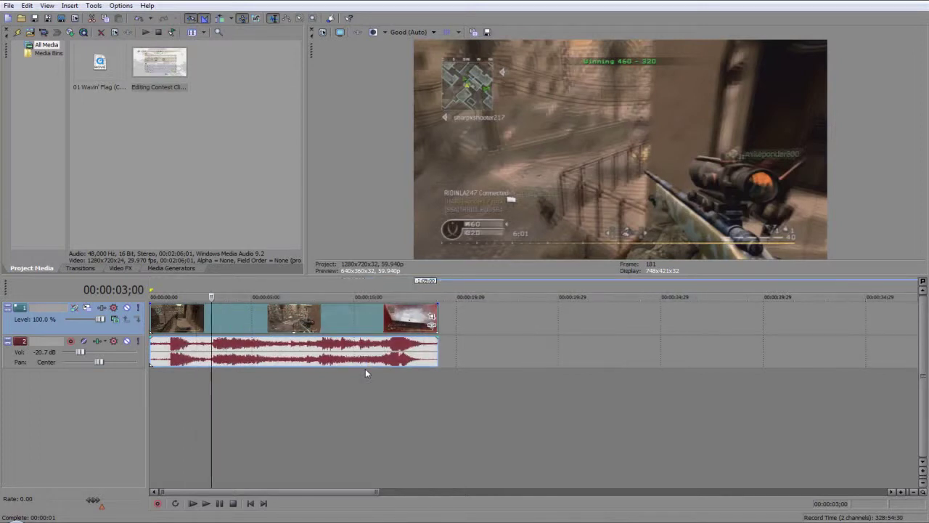
pyautogui.scroll(1, 365, 368)
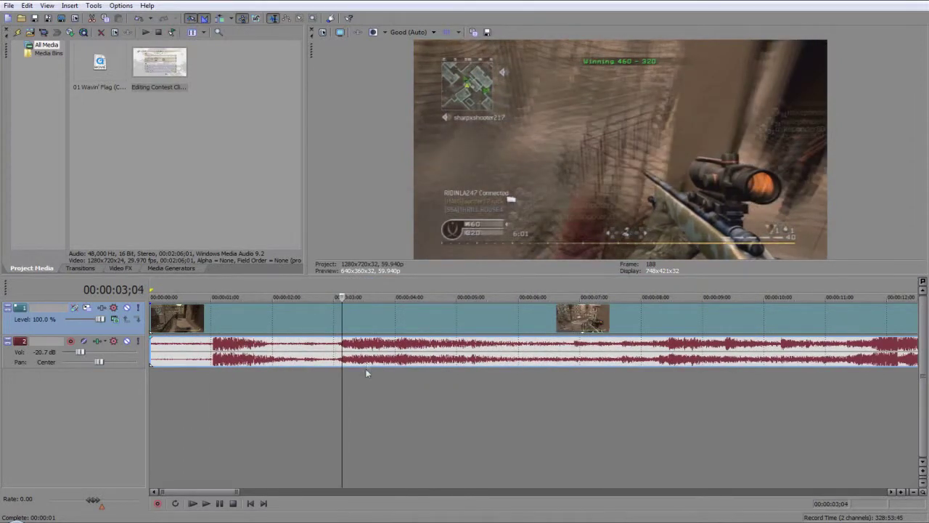
pyautogui.press('Left')
pyautogui.press('Left')
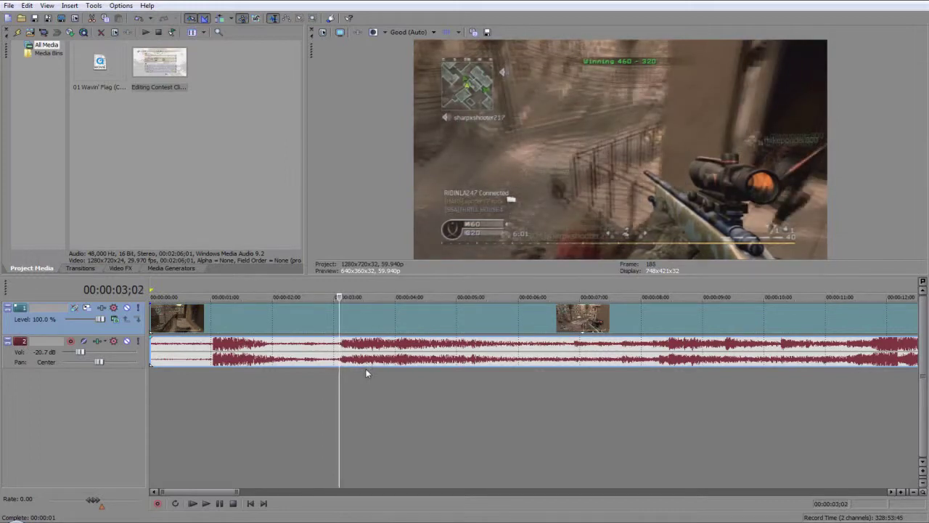
pyautogui.press('Right')
pyautogui.press('Right')
pyautogui.press('Right')
pyautogui.press('Right')
pyautogui.press('Right')
pyautogui.press('Right')
pyautogui.press('Right')
pyautogui.press('Right')
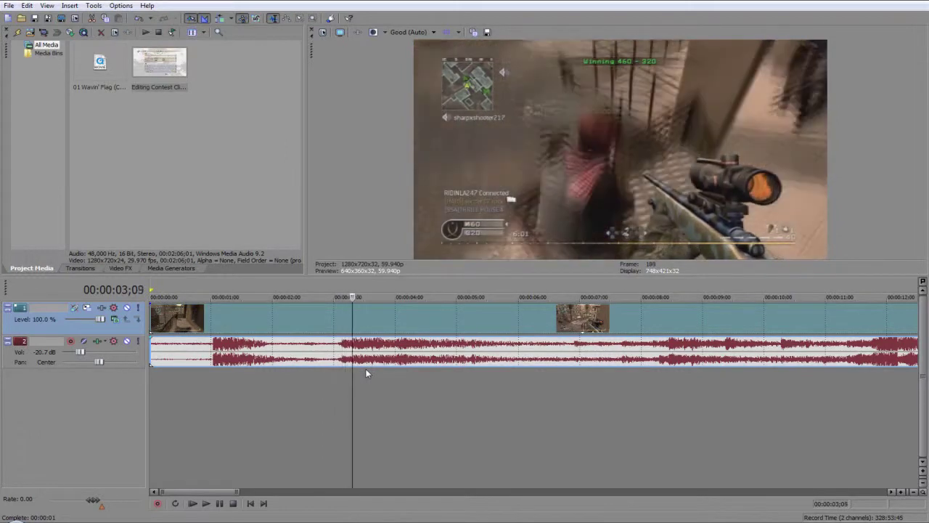
pyautogui.press('Right')
pyautogui.press('Right')
pyautogui.press('Right')
pyautogui.press('Right')
pyautogui.press('Right')
pyautogui.press('Right')
pyautogui.press('Right')
pyautogui.press('Right')
pyautogui.press('Right')
pyautogui.press('Right')
pyautogui.press('Right')
pyautogui.press('Right')
pyautogui.press('Right')
pyautogui.press('Right')
pyautogui.press('Right')
pyautogui.press('Right')
pyautogui.press('Right')
pyautogui.press('Right')
pyautogui.press('Right')
pyautogui.press('Right')
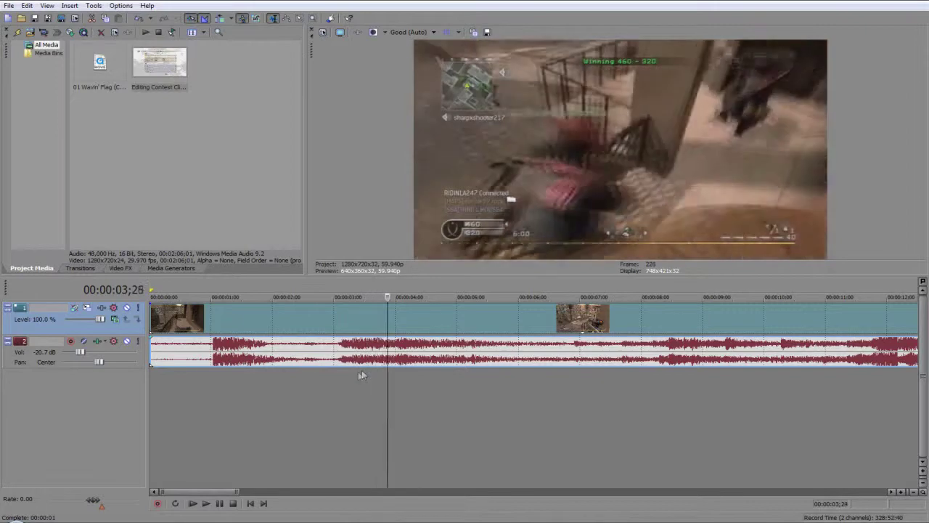
pyautogui.press('Right')
pyautogui.press('Right')
pyautogui.press('Right')
pyautogui.press('Right')
pyautogui.press('Right')
pyautogui.press('Right')
pyautogui.press('Right')
pyautogui.press('Right')
pyautogui.press('Right')
pyautogui.press('Right')
pyautogui.press('Right')
pyautogui.press('Right')
pyautogui.press('Right')
pyautogui.press('Right')
pyautogui.press('Right')
pyautogui.press('Right')
pyautogui.press('Right')
pyautogui.press('Right')
pyautogui.press('Right')
pyautogui.press('Right')
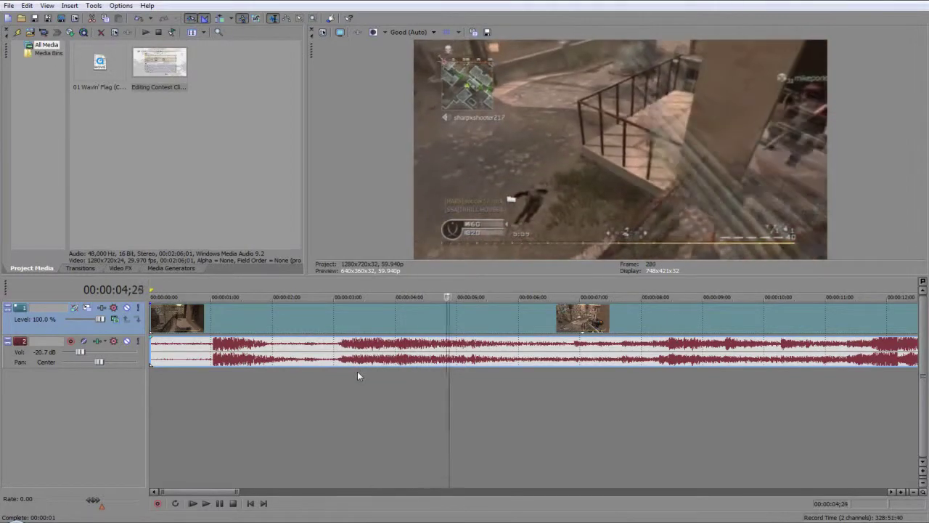
pyautogui.press('Right')
pyautogui.press('Right')
pyautogui.press('Right')
pyautogui.press('Right')
pyautogui.press('Right')
pyautogui.press('Right')
pyautogui.press('Right')
pyautogui.press('Right')
pyautogui.press('Right')
pyautogui.press('Right')
pyautogui.press('Right')
pyautogui.press('Right')
pyautogui.press('Right')
pyautogui.press('Right')
pyautogui.press('Right')
pyautogui.press('Right')
pyautogui.press('Right')
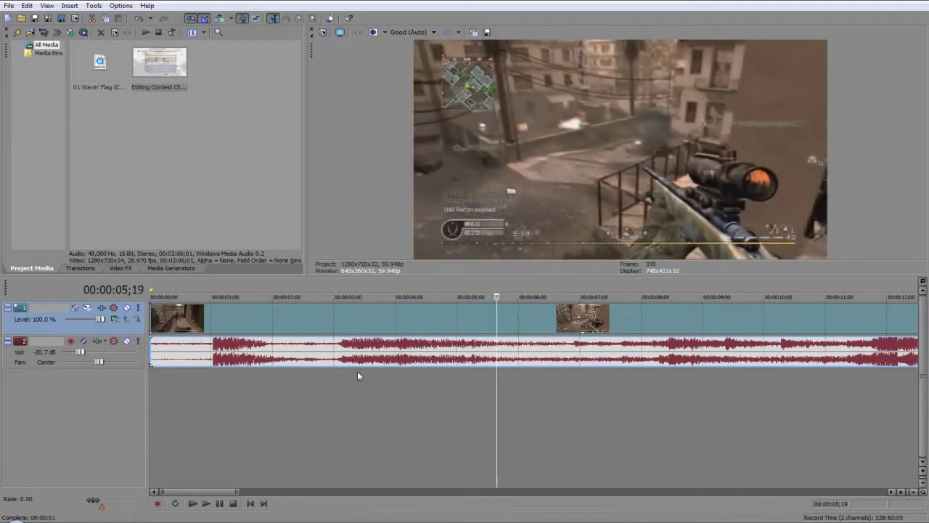
pyautogui.press('Right')
pyautogui.press('Right')
pyautogui.press('Right')
pyautogui.press('Right')
pyautogui.press('Right')
pyautogui.press('Right')
pyautogui.press('Right')
pyautogui.press('Right')
pyautogui.press('Right')
pyautogui.press('Right')
pyautogui.press('Right')
pyautogui.press('Right')
pyautogui.press('Right')
pyautogui.press('Right')
pyautogui.press('Right')
pyautogui.press('Right')
pyautogui.press('Right')
pyautogui.press('Right')
pyautogui.press('Right')
pyautogui.press('Right')
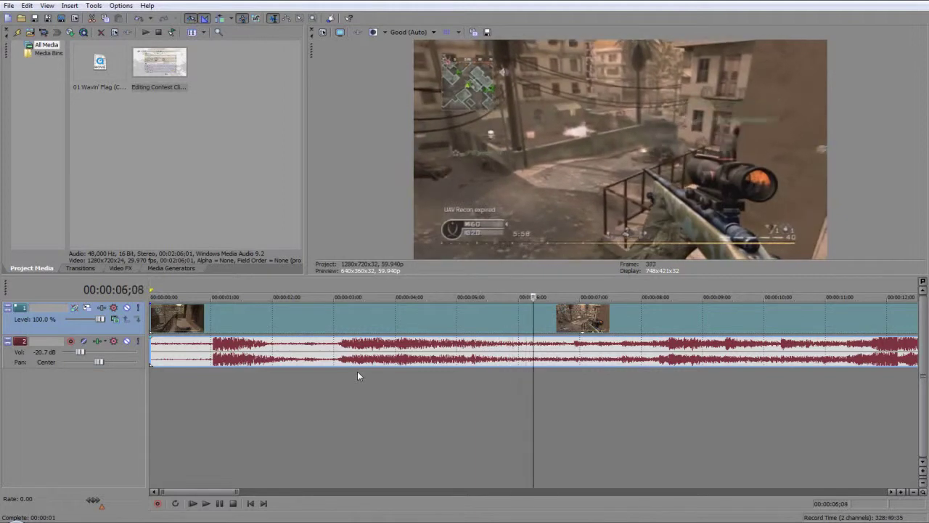
pyautogui.press('Right')
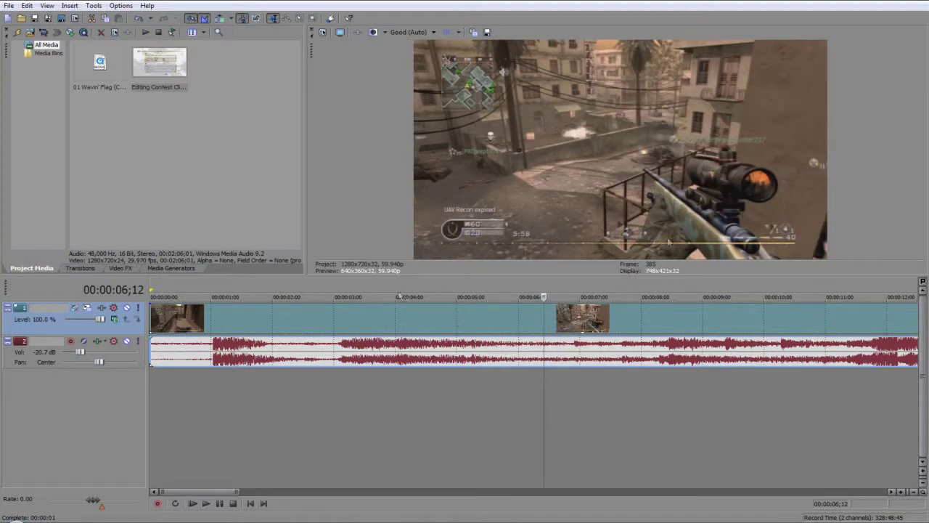
# Step: Set the gameplay video event's properties to Disable resample
pyautogui.rightClick(559, 321)
pyautogui.click(584, 314)
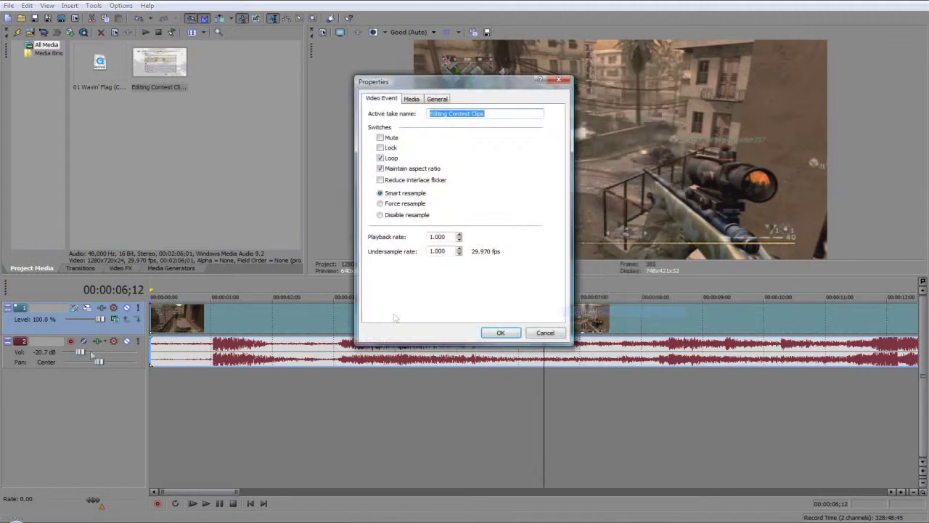
pyautogui.click(401, 217)
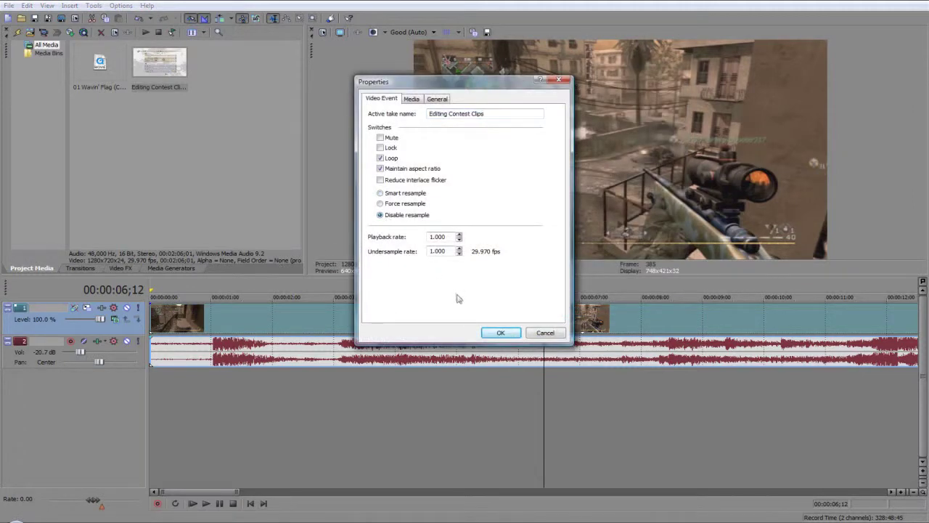
pyautogui.click(495, 334)
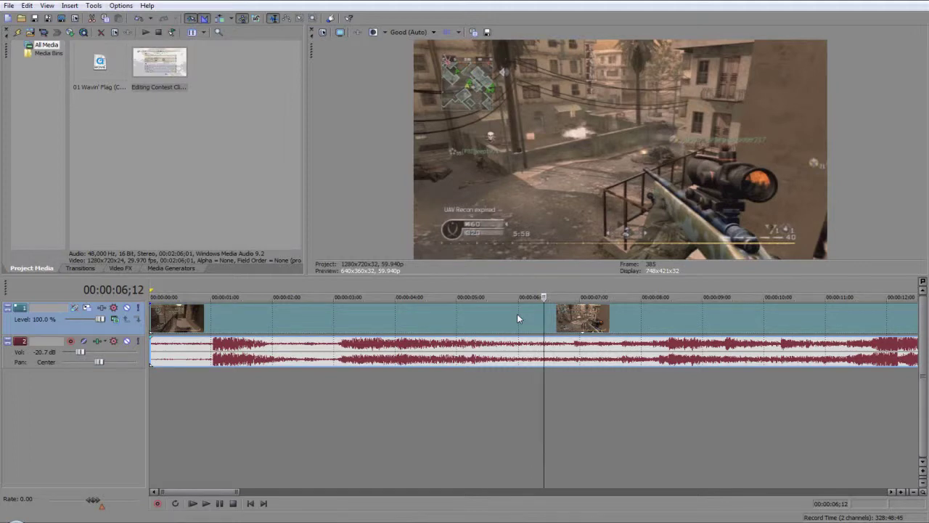
# Step: Split the clip at 00:00:06;12, delete the part before it, and move the remainder to the timeline start
pyautogui.press('s')
pyautogui.press('Delete')
pyautogui.click(517, 314)
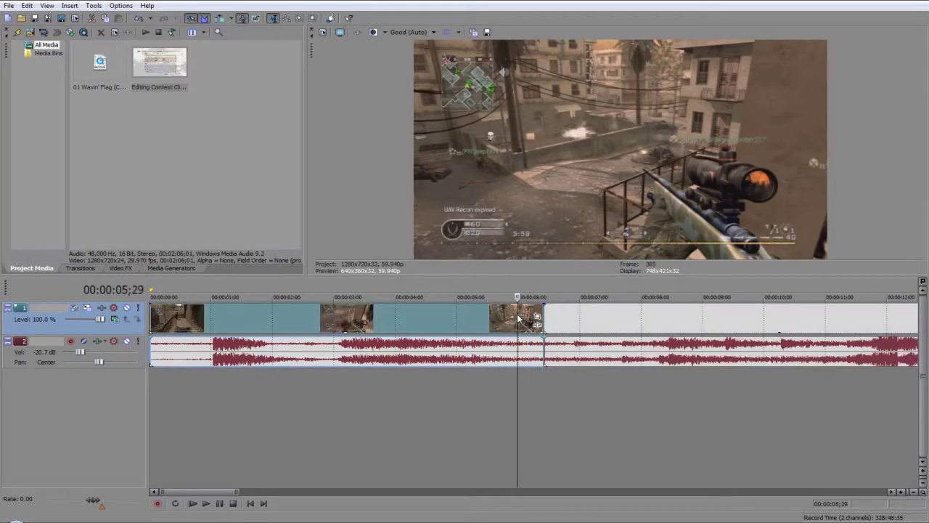
pyautogui.scroll(-5, 522, 311)
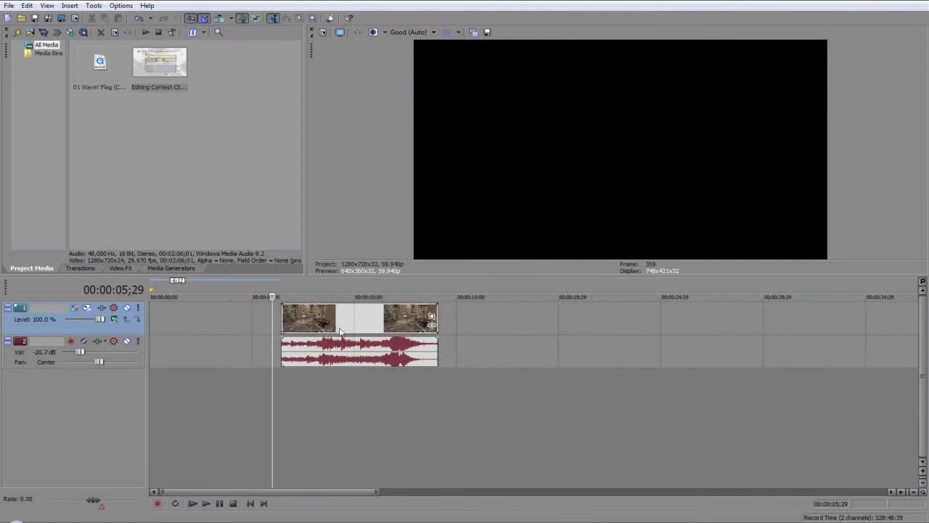
pyautogui.moveTo(239, 332); pyautogui.dragTo(152, 324)
pyautogui.click(152, 324)
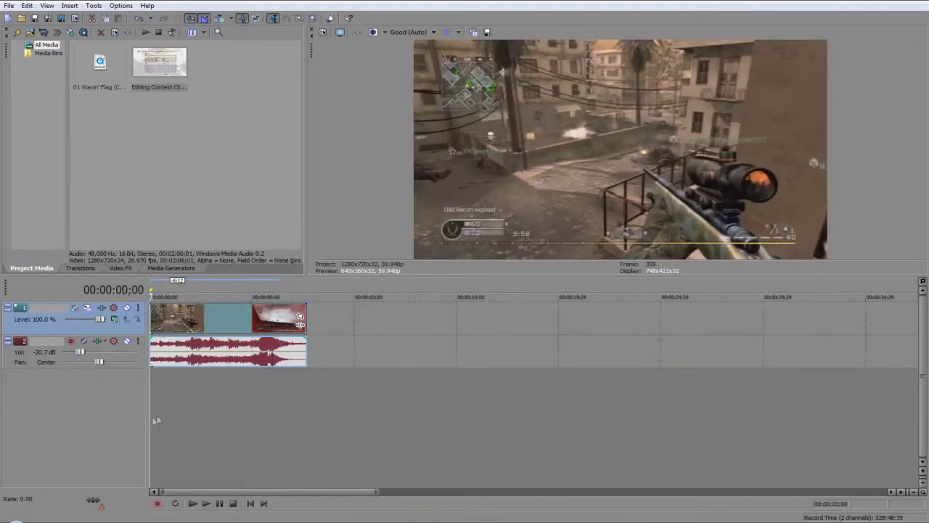
# Step: Set the preview quality to Best (Full) and save a JPEG snapshot of the clip's first frame as Image2
pyautogui.click(418, 32)
pyautogui.moveTo(417, 75)
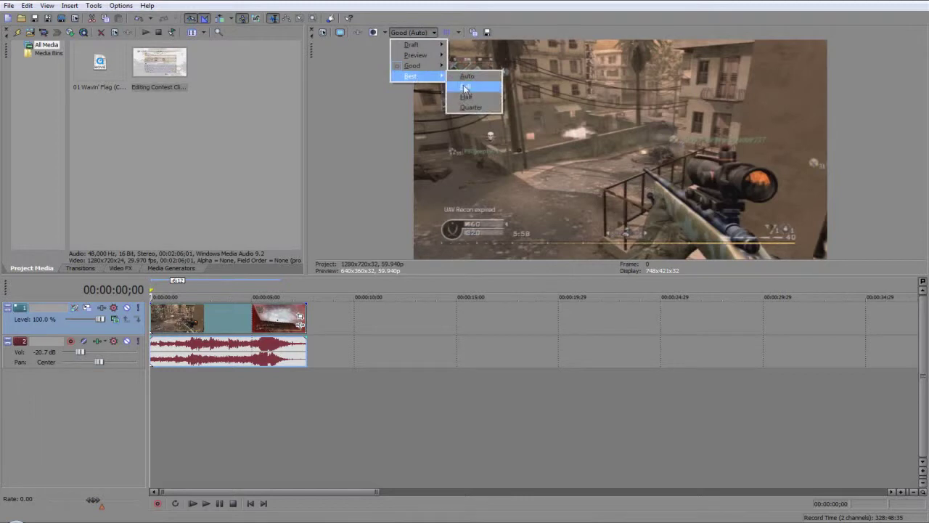
pyautogui.click(464, 87)
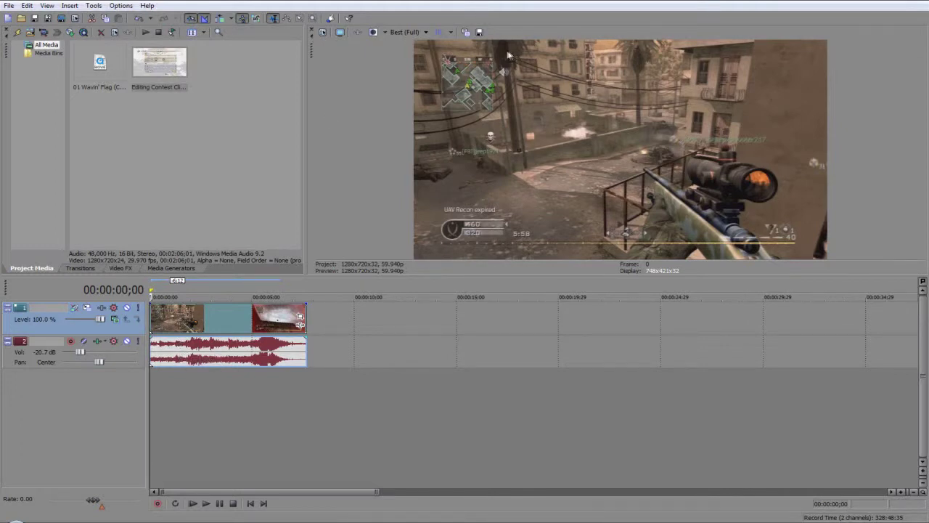
pyautogui.click(479, 32)
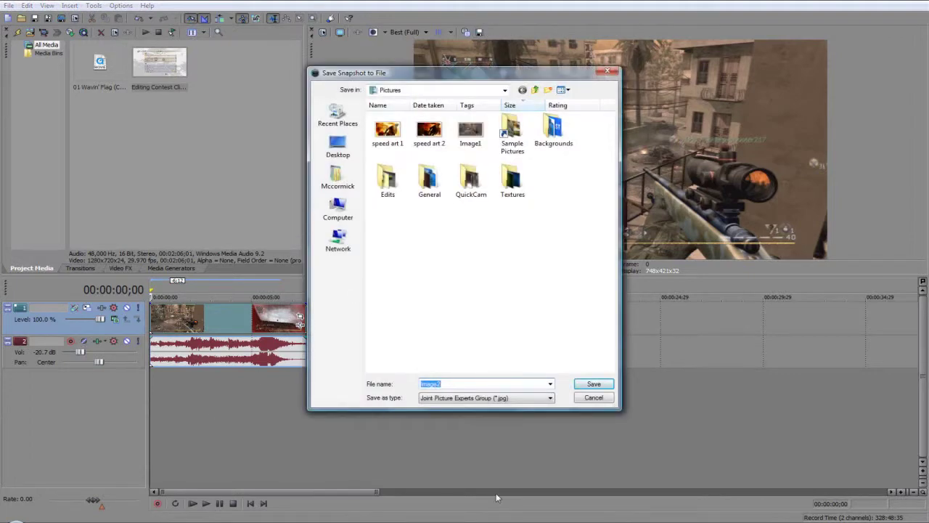
pyautogui.press('Return')
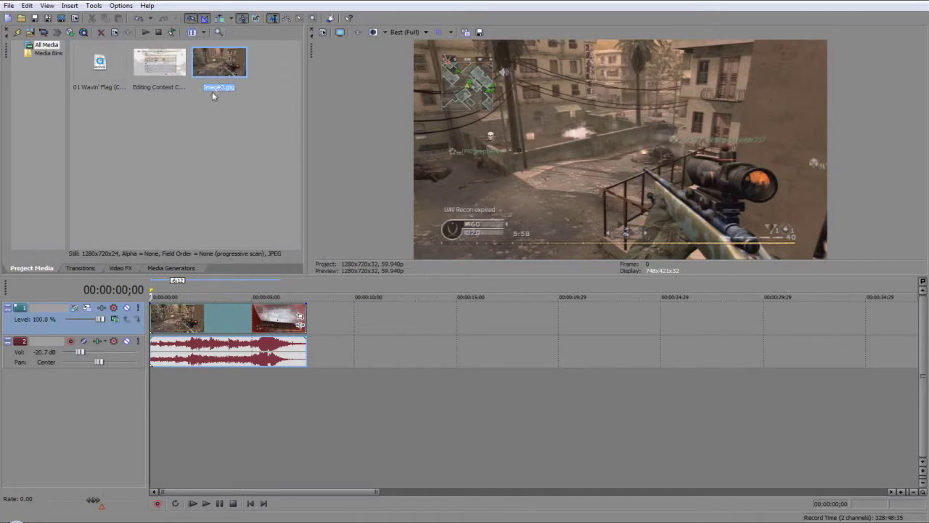
# Step: Shift the gameplay clip later to make room, place Image2.jpg at the timeline start, and preview it
pyautogui.moveTo(201, 329); pyautogui.dragTo(232, 332)
pyautogui.moveTo(215, 80); pyautogui.dragTo(170, 318)
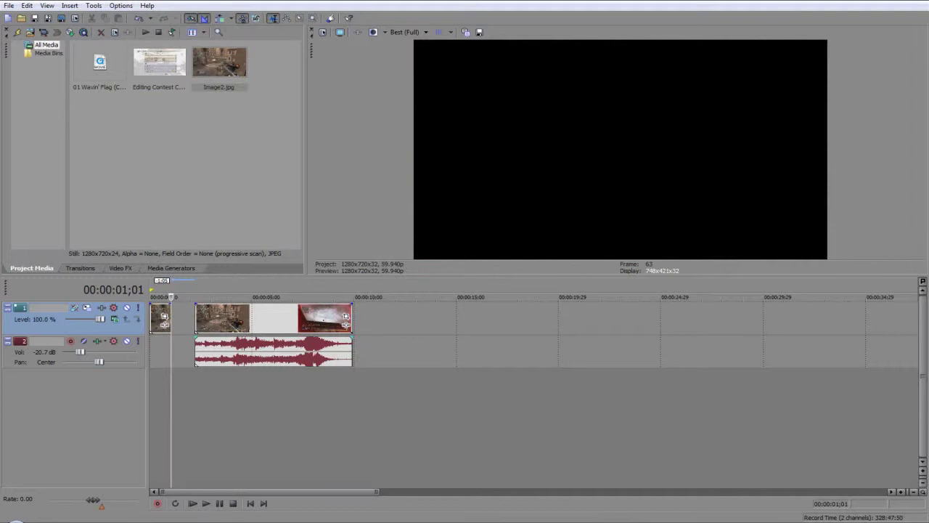
pyautogui.click(193, 503)
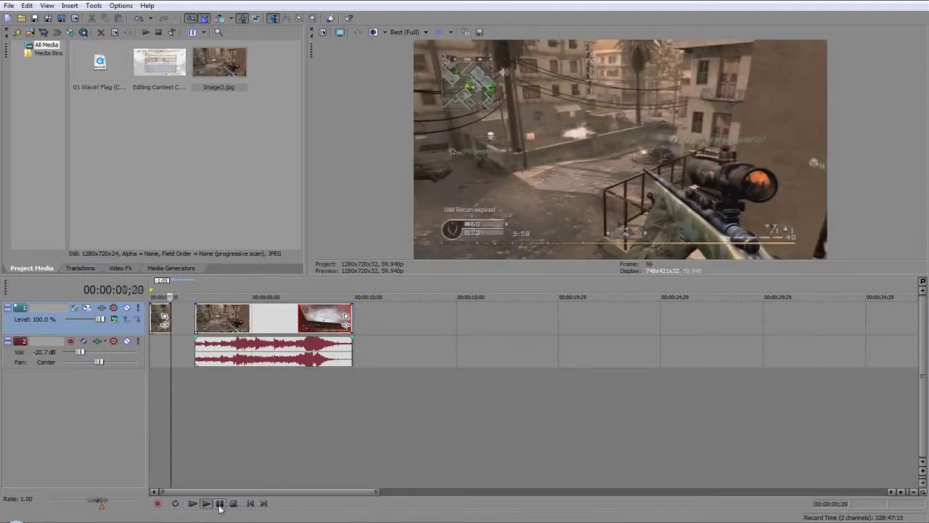
pyautogui.click(219, 503)
# Step: Split the still image event at 00:00:00;18 and delete the part after it
pyautogui.scroll(2, 248, 350)
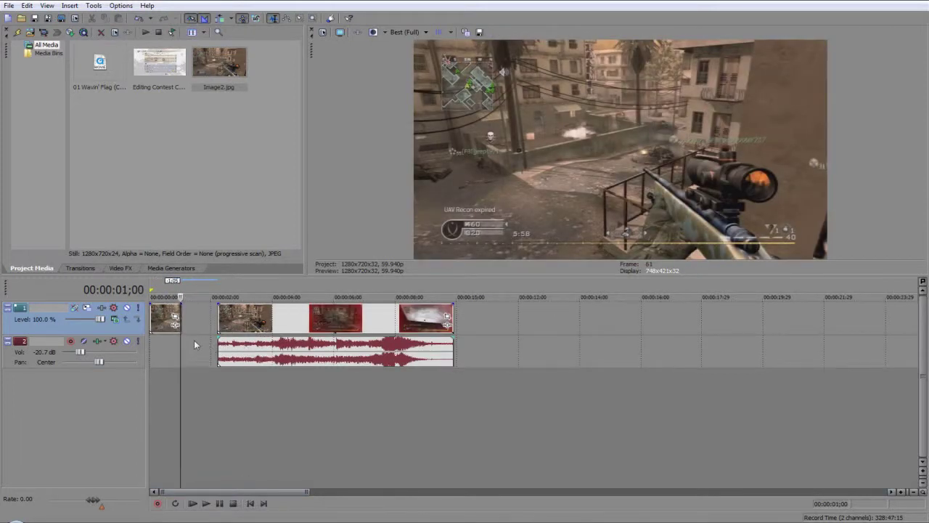
pyautogui.scroll(2, 194, 340)
pyautogui.click(178, 319)
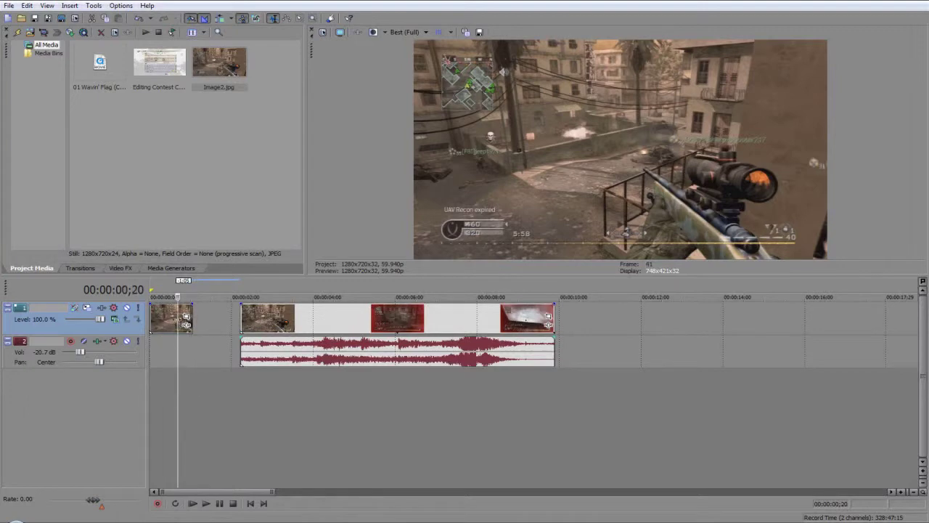
pyautogui.click(173, 319)
pyautogui.press('s')
pyautogui.press('Delete')
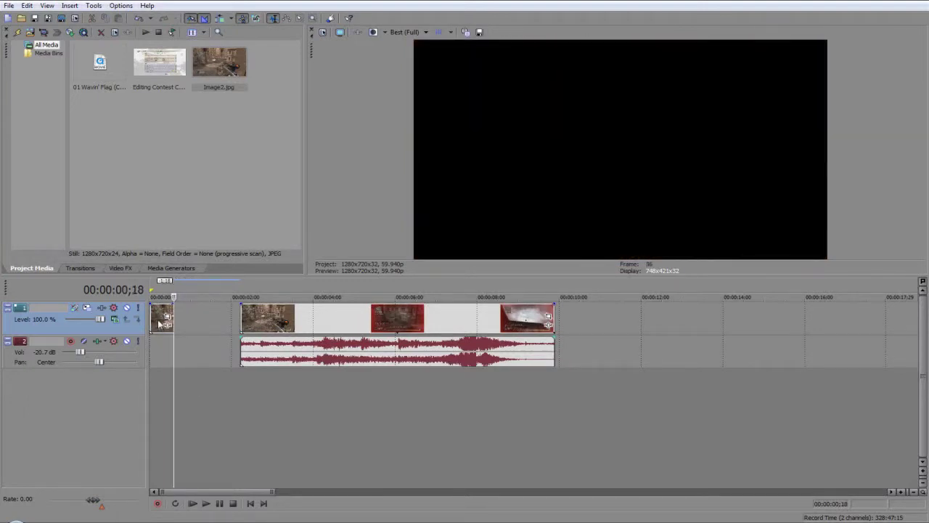
# Step: Preview the shortened still, then move the gameplay clip directly against its end
pyautogui.click(157, 321)
pyautogui.click(173, 319)
pyautogui.click(192, 503)
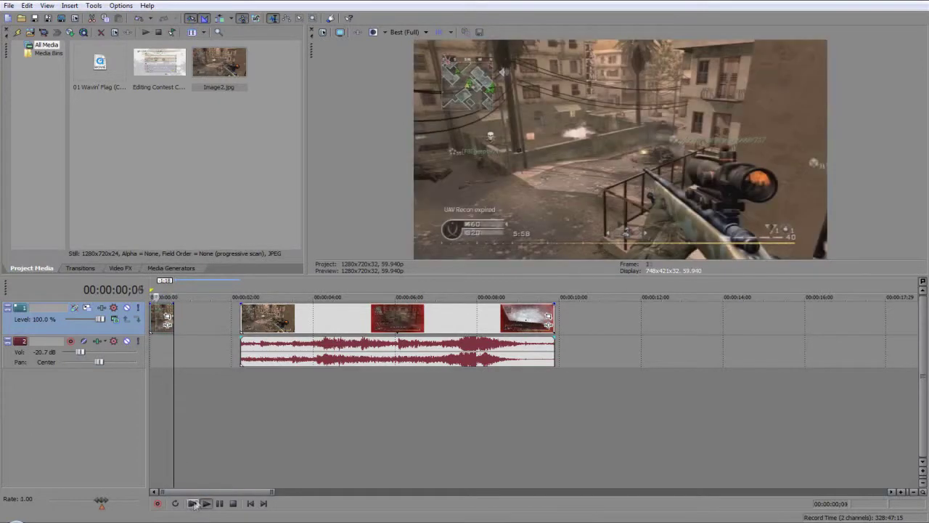
pyautogui.moveTo(247, 319); pyautogui.dragTo(127, 291)
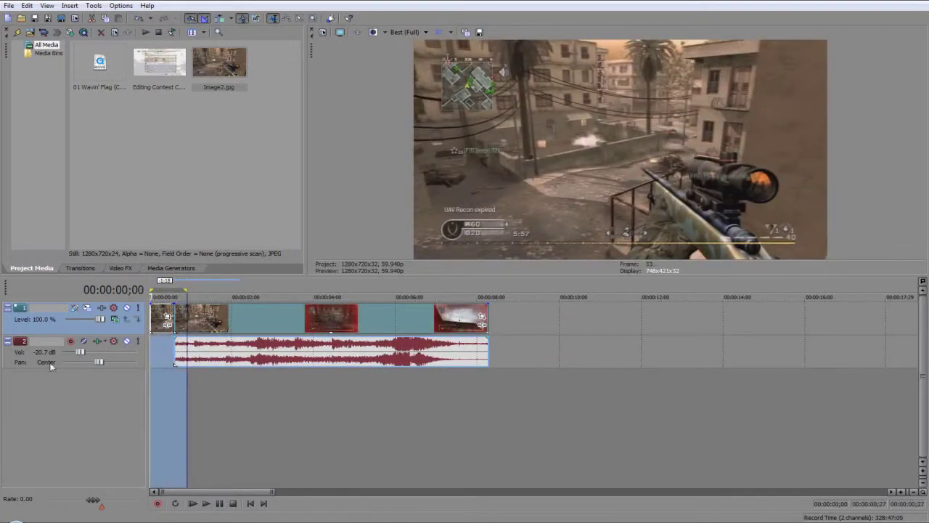
# Step: Play back the transition from the still image into the gameplay clip to check that it is seamless
pyautogui.press('space')
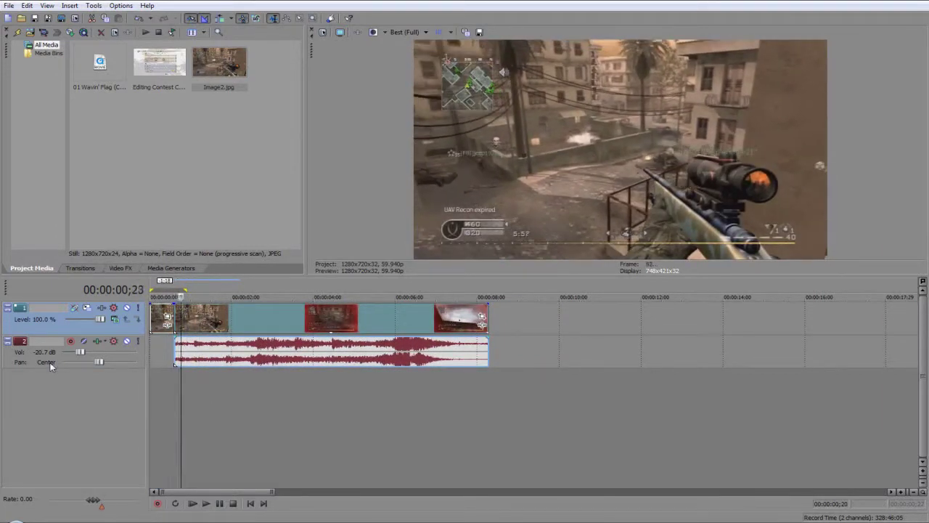
pyautogui.press('space')
pyautogui.press('space')
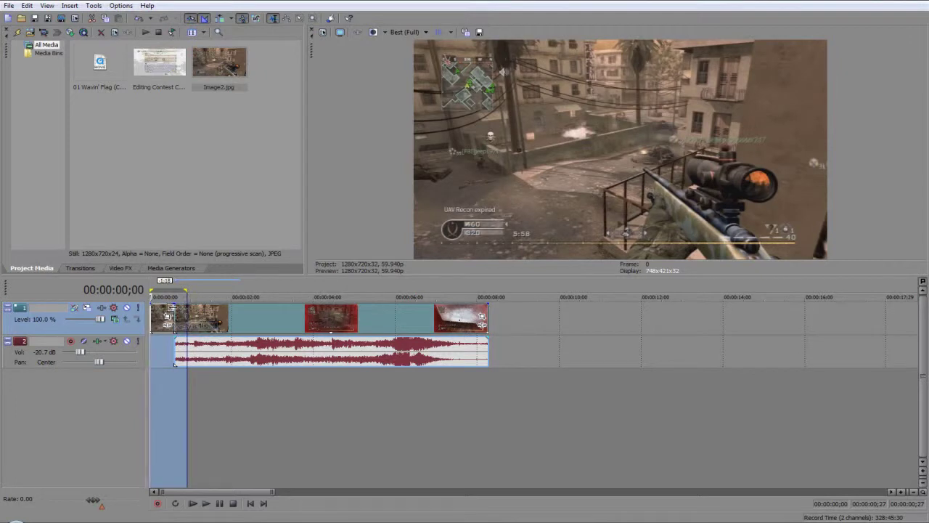
pyautogui.click(180, 317)
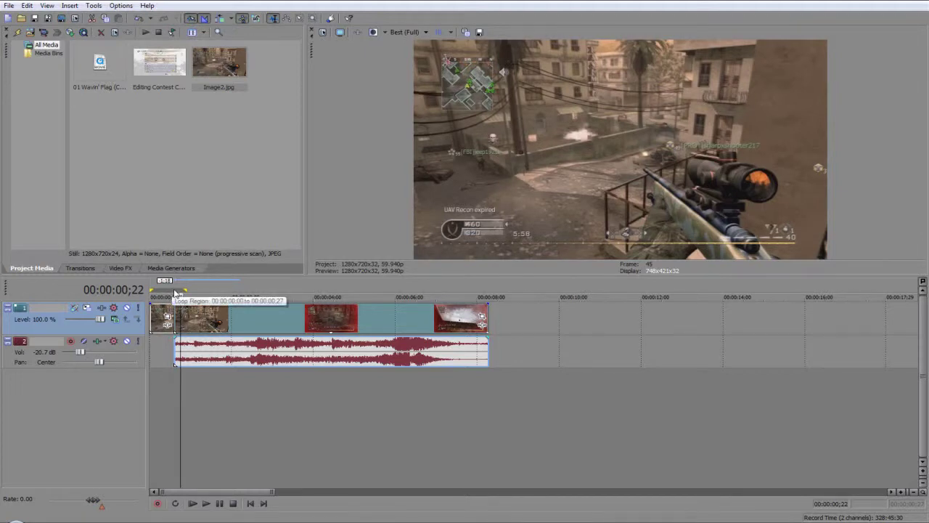
# Step: Open Event Pan/Crop for the still image and enable its mask
pyautogui.click(160, 327)
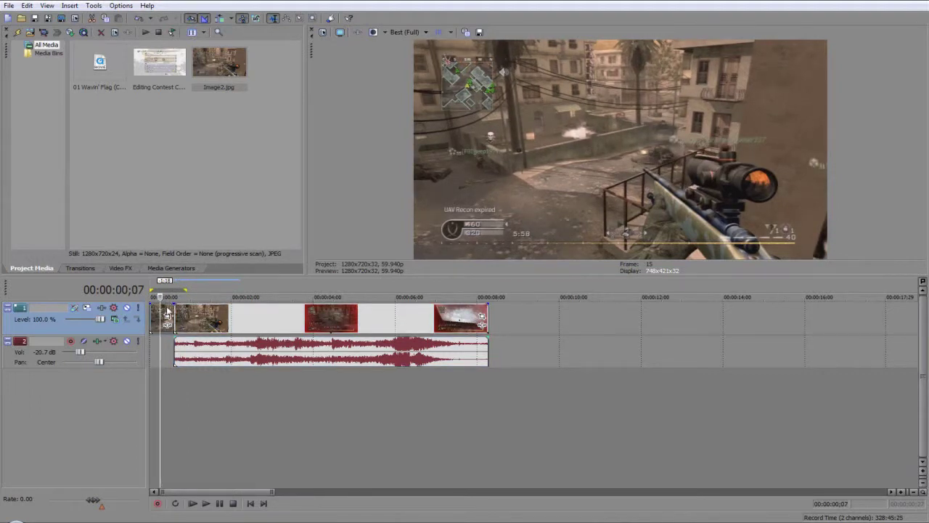
pyautogui.click(168, 319)
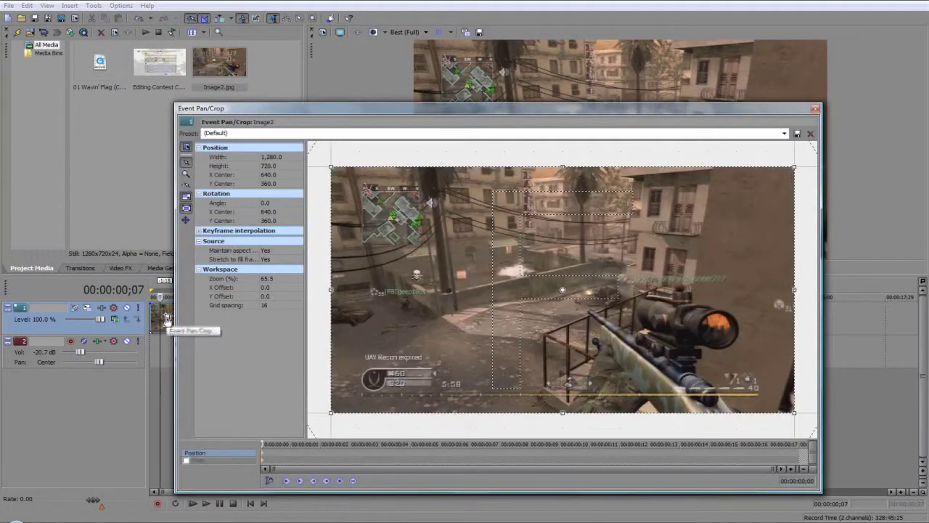
pyautogui.click(197, 465)
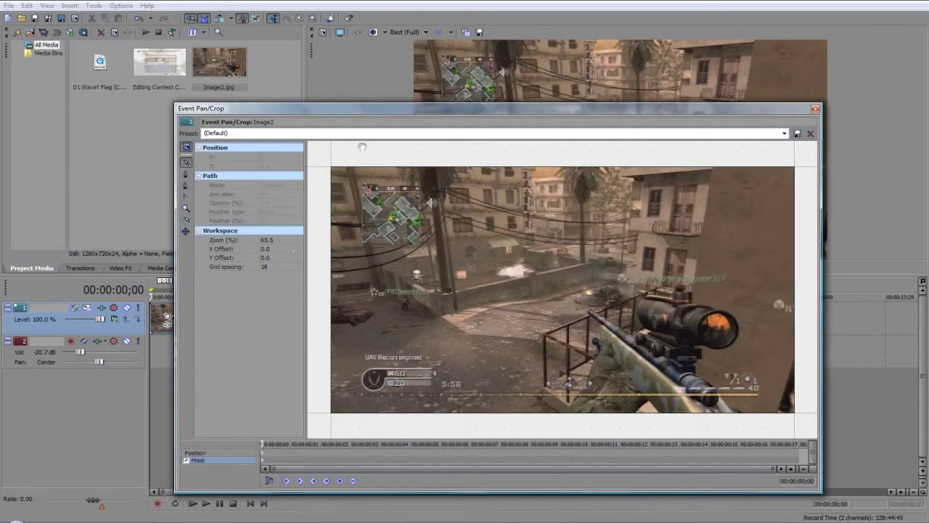
# Step: Start a Pen tool mask path at the image's lower edge and trace the arm up to the rifle's bolt knob
pyautogui.moveTo(367, 106); pyautogui.dragTo(306, 70)
pyautogui.scroll(3, 550, 311)
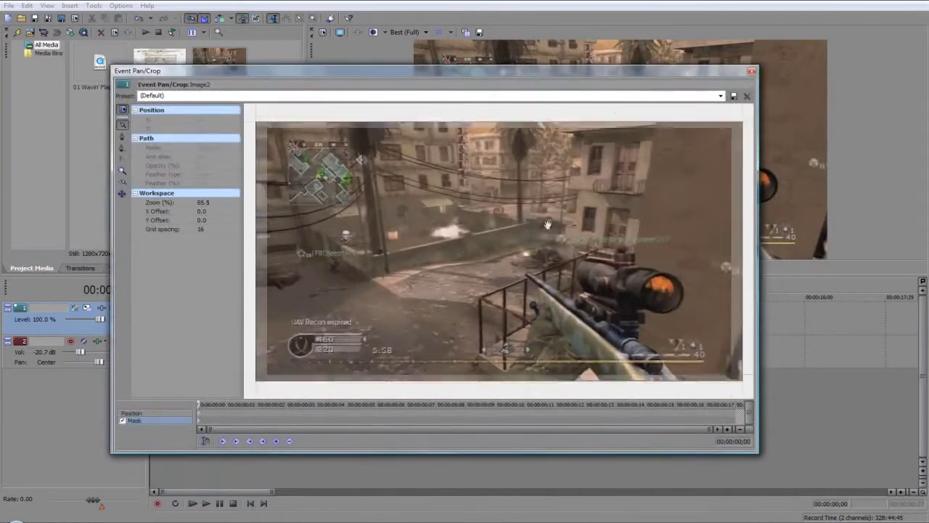
pyautogui.scroll(1, 557, 314)
pyautogui.scroll(2, 557, 313)
pyautogui.moveTo(556, 315); pyautogui.dragTo(418, 239)
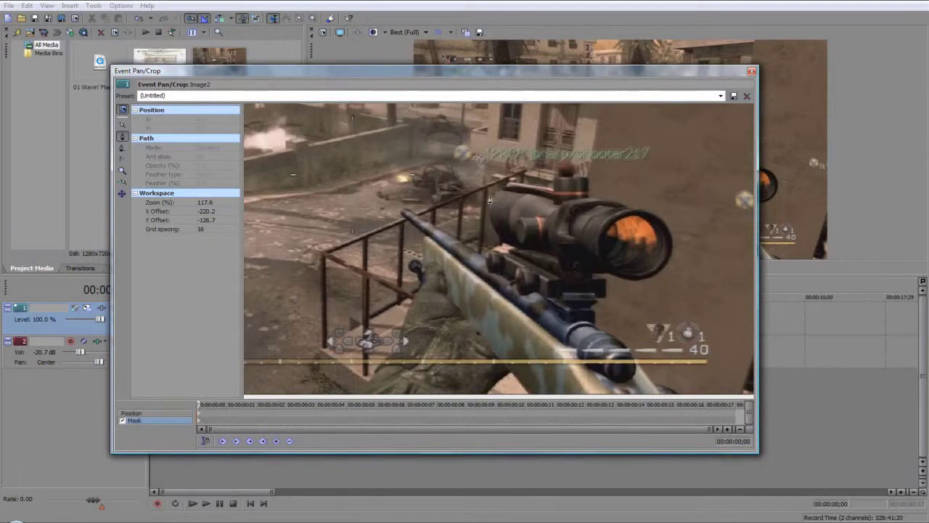
pyautogui.click(359, 391)
pyautogui.click(364, 385)
pyautogui.click(372, 377)
pyautogui.click(382, 366)
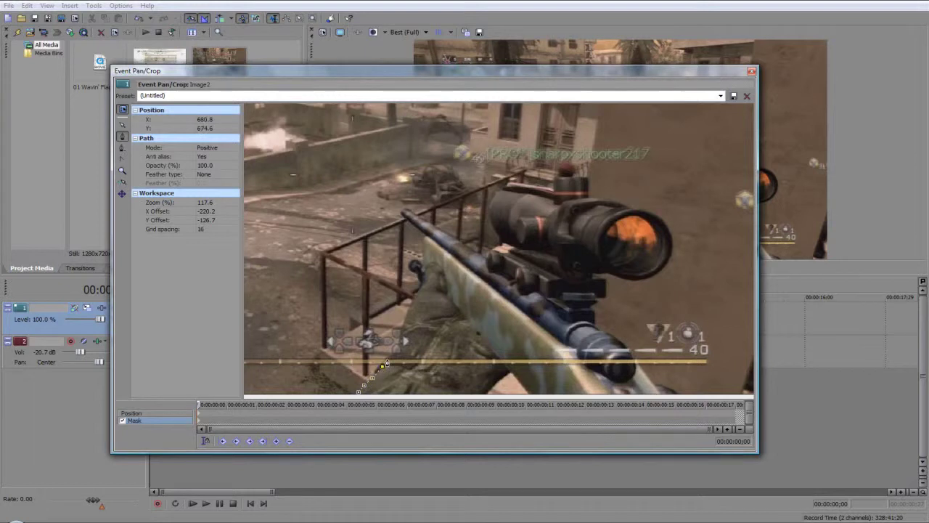
pyautogui.click(392, 352)
pyautogui.click(398, 335)
pyautogui.click(400, 325)
pyautogui.click(407, 304)
pyautogui.click(412, 294)
pyautogui.click(418, 286)
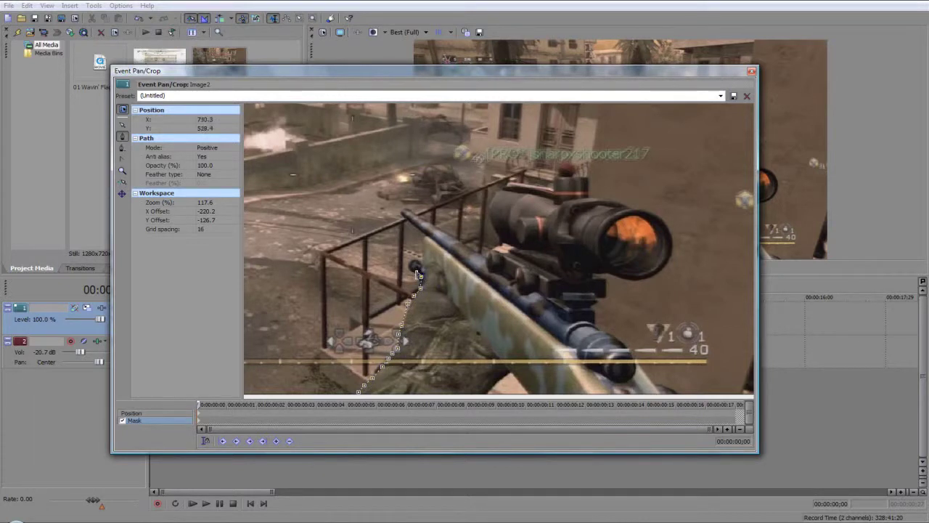
# Step: Continue the mask path around the bolt knob, out to the muzzle tip, and back along the barrel to the scope mount
pyautogui.click(412, 268)
pyautogui.click(415, 260)
pyautogui.click(418, 256)
pyautogui.click(422, 239)
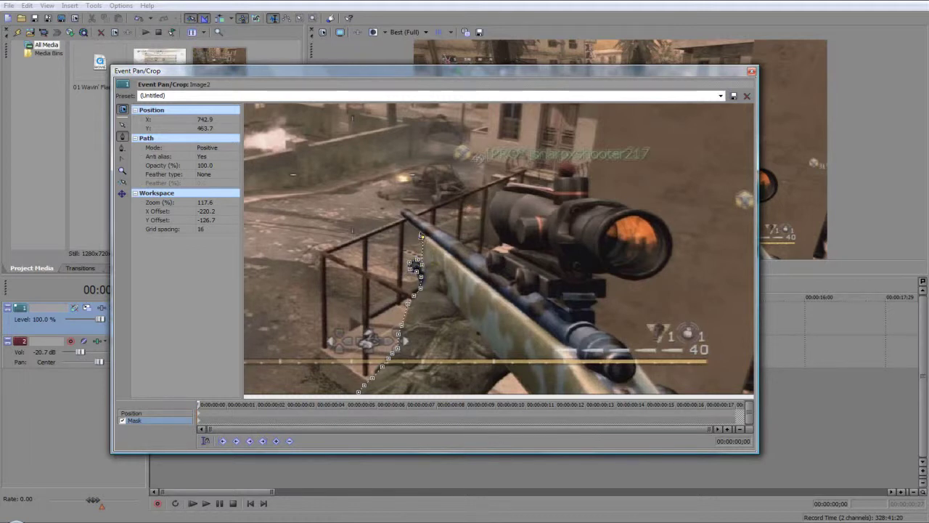
pyautogui.click(403, 216)
pyautogui.click(403, 214)
pyautogui.click(487, 256)
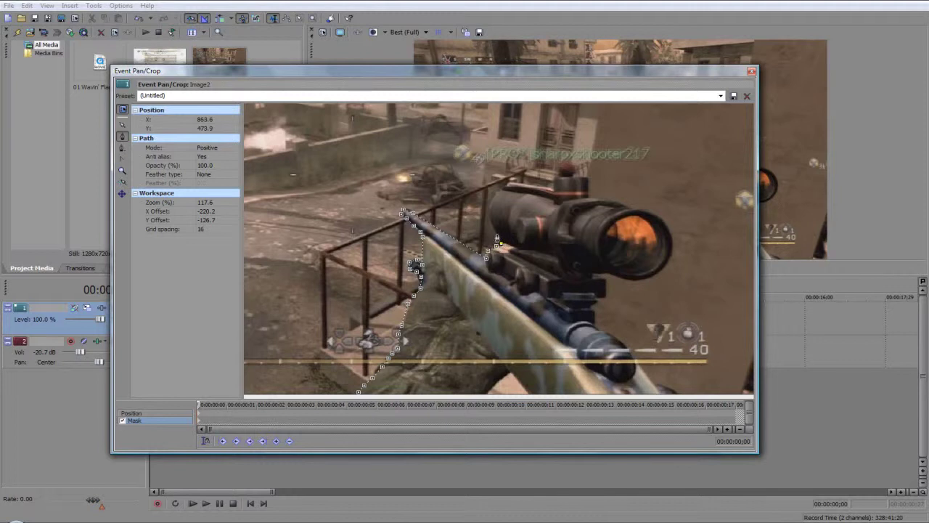
# Step: Trace the mask path over the scope's front, top turret and body, and around its orange lens
pyautogui.click(490, 196)
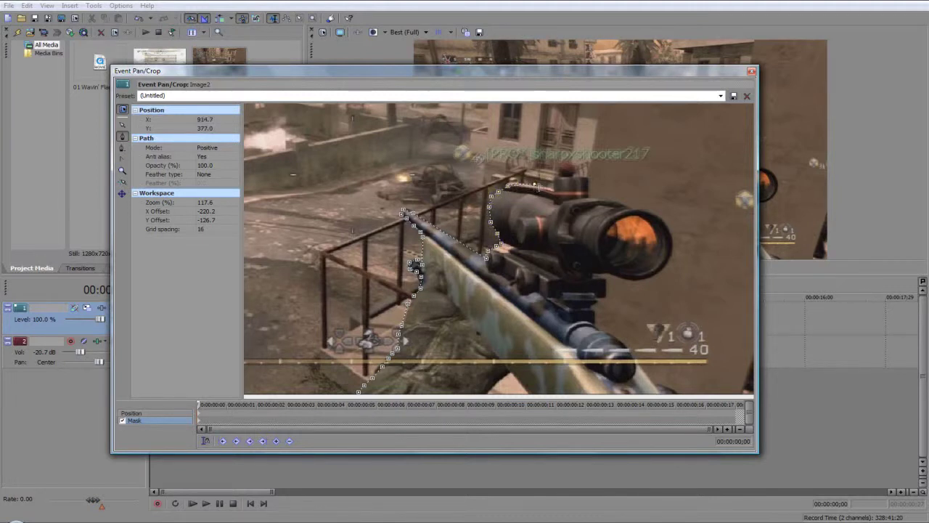
pyautogui.click(552, 178)
pyautogui.click(587, 177)
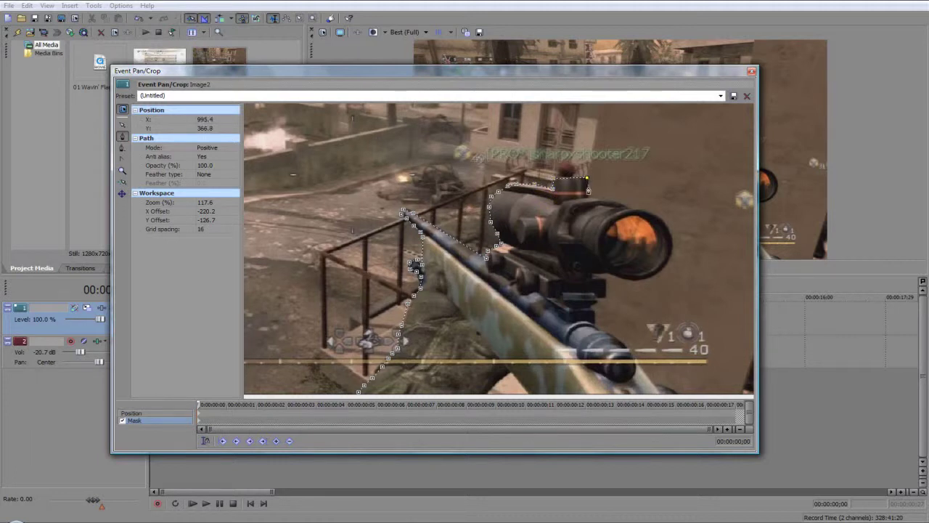
pyautogui.click(602, 206)
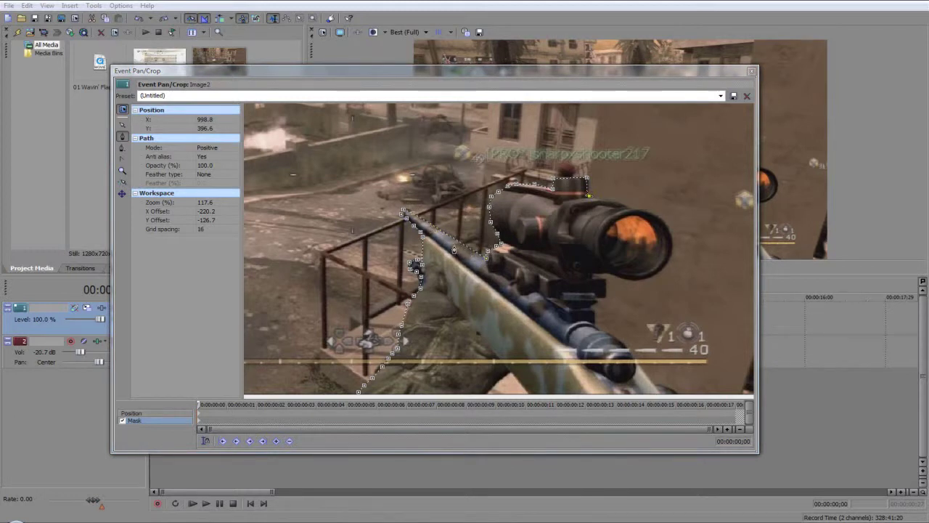
pyautogui.click(603, 204)
pyautogui.click(611, 204)
pyautogui.click(618, 205)
pyautogui.click(625, 205)
pyautogui.click(634, 209)
pyautogui.click(643, 210)
pyautogui.click(656, 214)
pyautogui.click(666, 223)
pyautogui.click(671, 237)
pyautogui.click(672, 247)
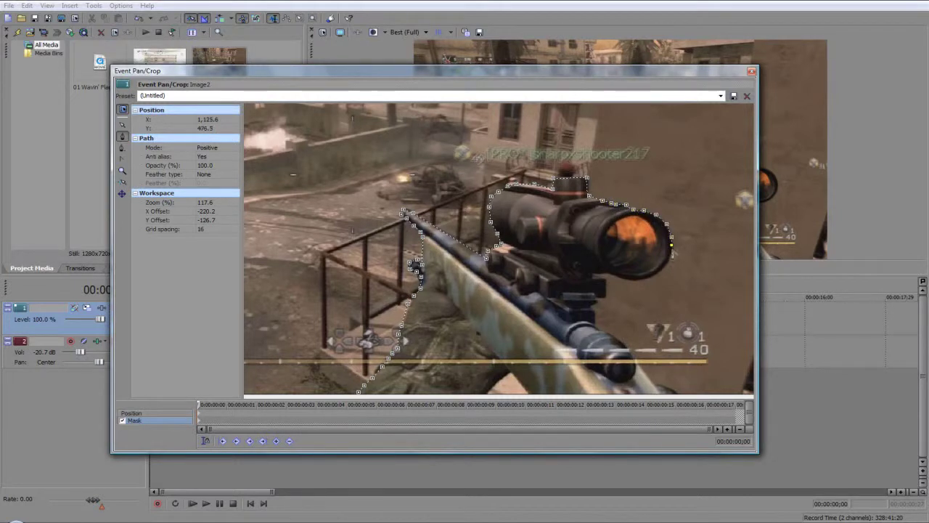
pyautogui.click(670, 258)
pyautogui.click(664, 267)
pyautogui.click(663, 270)
pyautogui.click(638, 278)
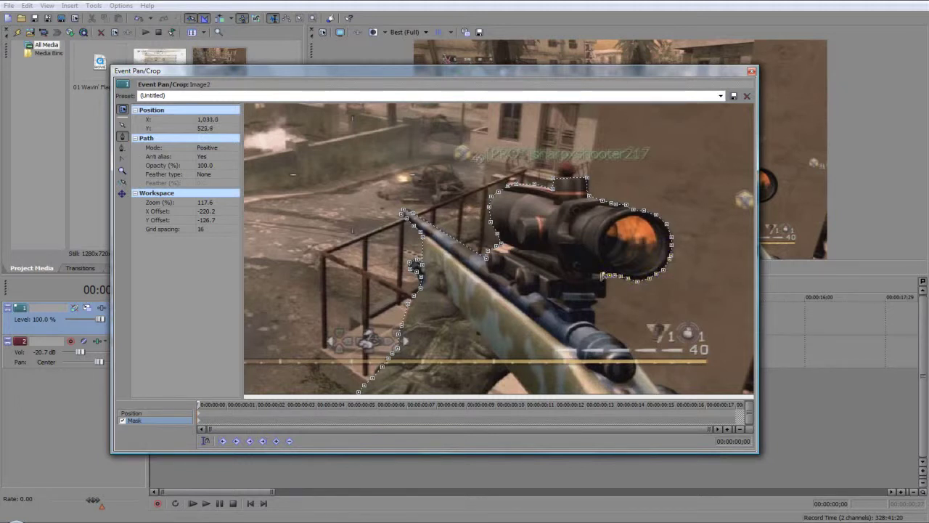
# Step: Extend the mask path from the scope's underside down the mount and along the rear of the rifle
pyautogui.click(590, 274)
pyautogui.click(606, 298)
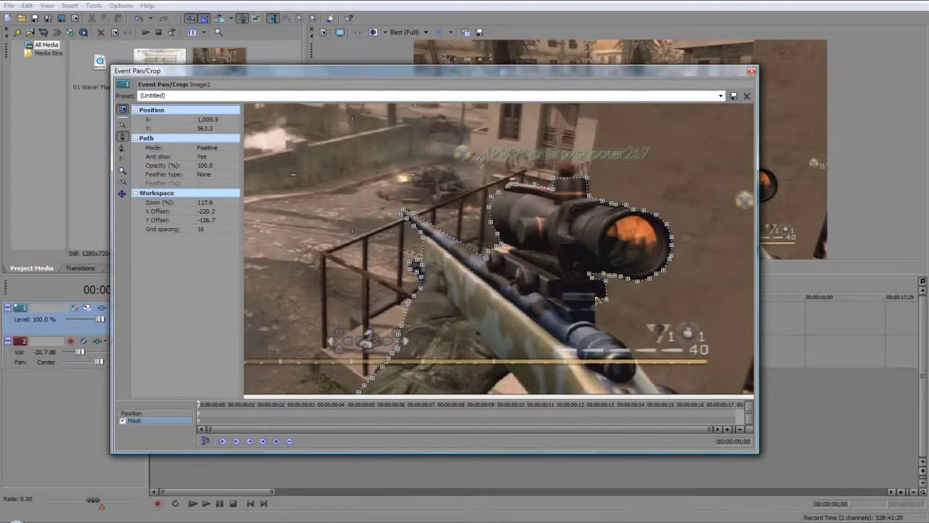
pyautogui.click(593, 308)
pyautogui.click(616, 341)
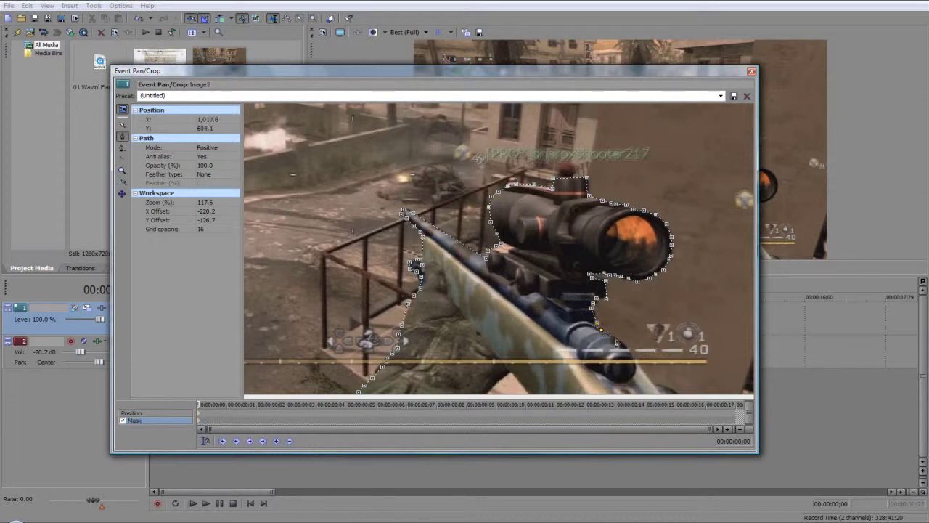
pyautogui.click(631, 356)
pyautogui.click(654, 385)
# Step: Close the mask path below the image's lower edge, excluding the gap between the rifle and the arm
pyautogui.scroll(-2, 653, 386)
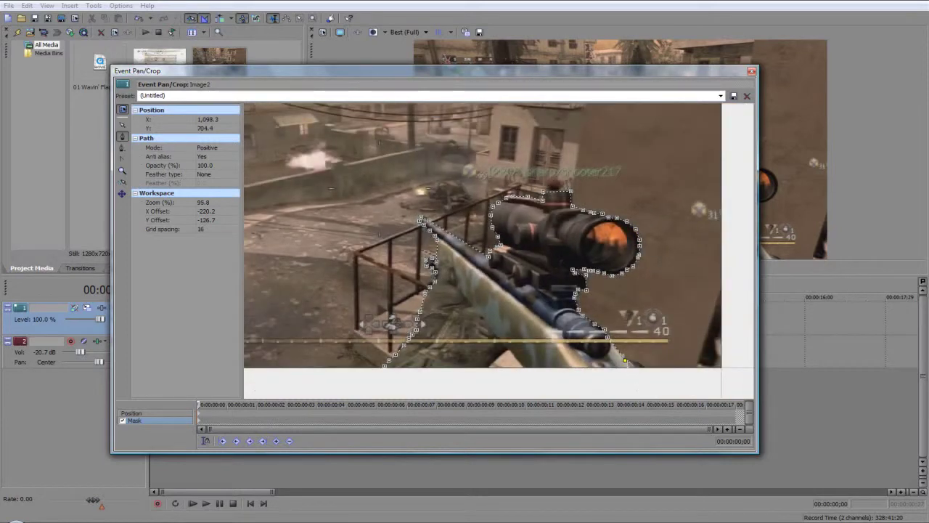
pyautogui.click(637, 363)
pyautogui.click(538, 385)
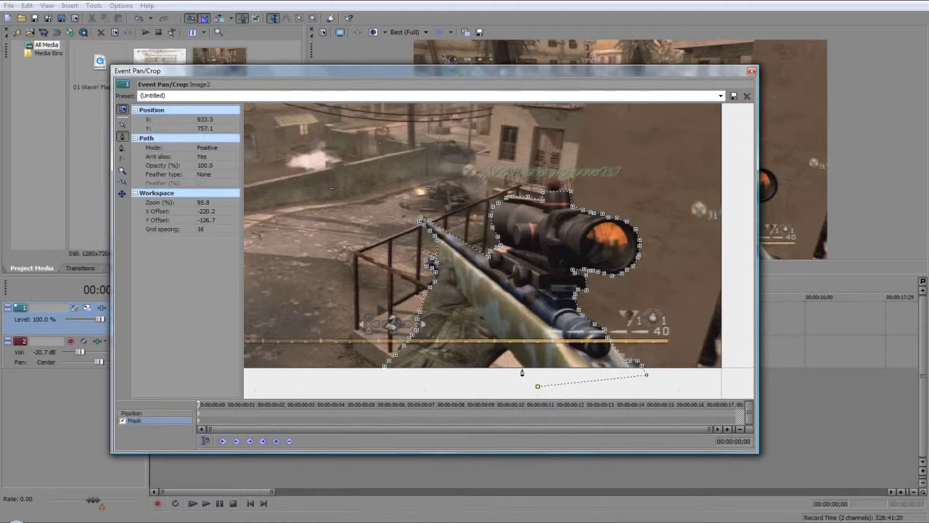
pyautogui.click(523, 369)
pyautogui.click(489, 367)
pyautogui.click(384, 380)
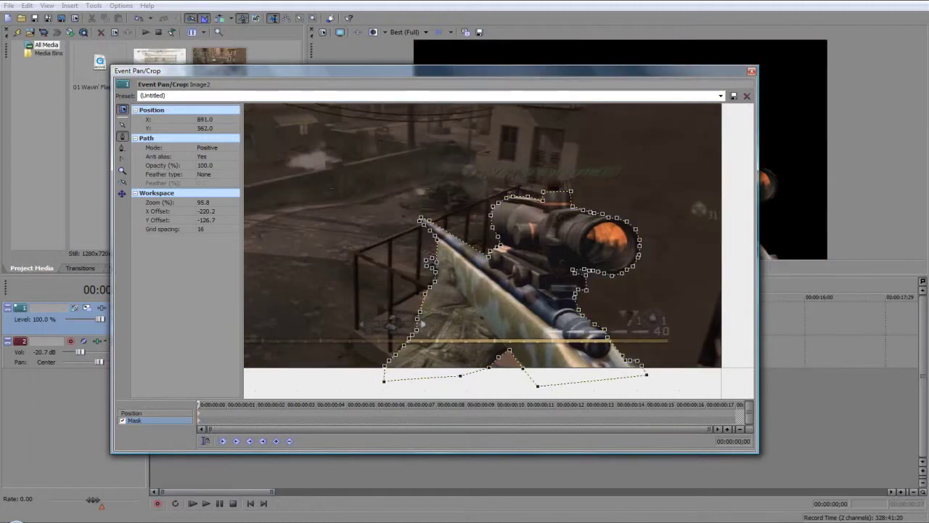
# Step: Move the Event Pan/Crop window clear of the timeline and place the playhead at 00:00:00;08 on the masked still
pyautogui.moveTo(625, 70); pyautogui.dragTo(592, 386)
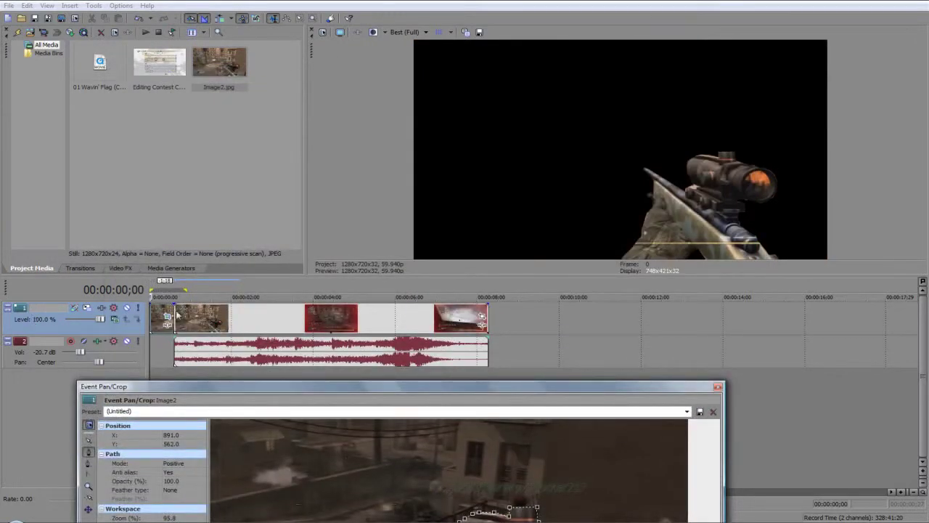
pyautogui.click(161, 318)
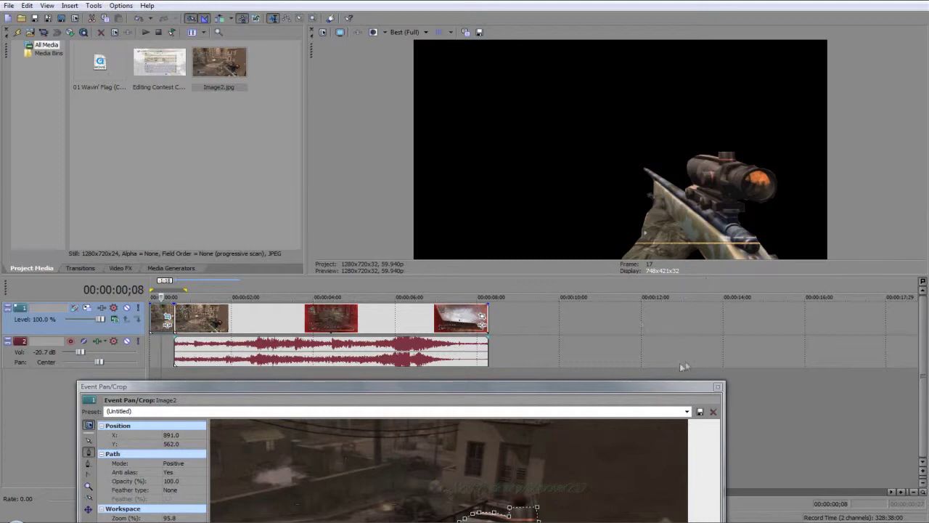
# Step: Set the mask path's feather type to Both with a feather of 2.0 %, and check the softened edge in the preview
pyautogui.moveTo(672, 390); pyautogui.dragTo(671, 339)
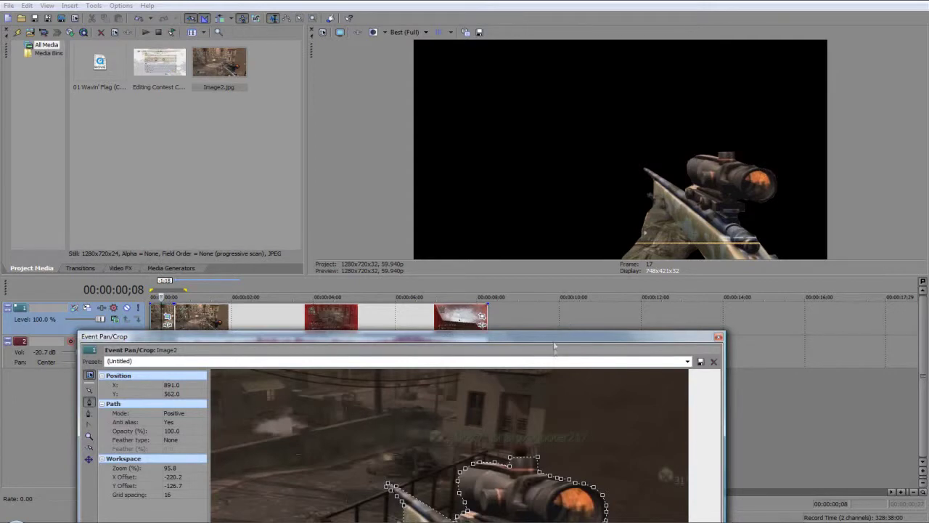
pyautogui.moveTo(554, 346); pyautogui.dragTo(568, 124)
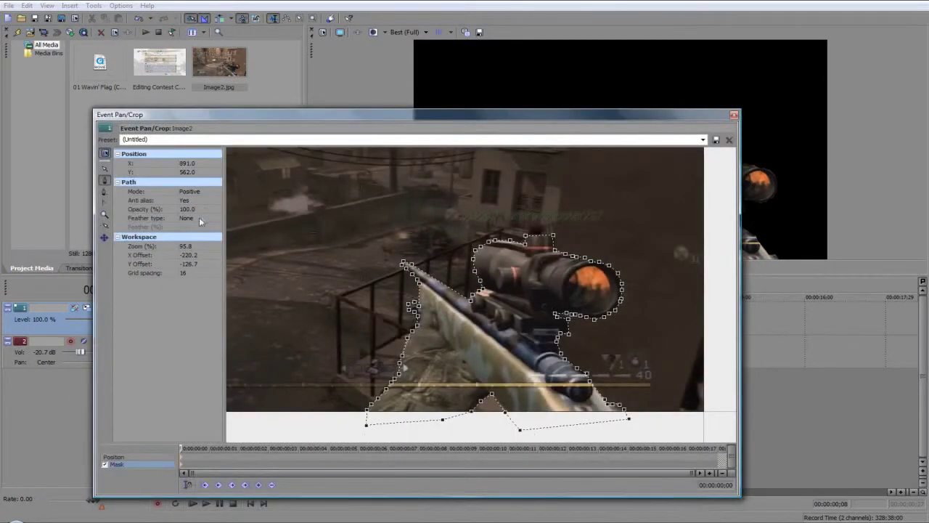
pyautogui.click(200, 219)
pyautogui.click(209, 329)
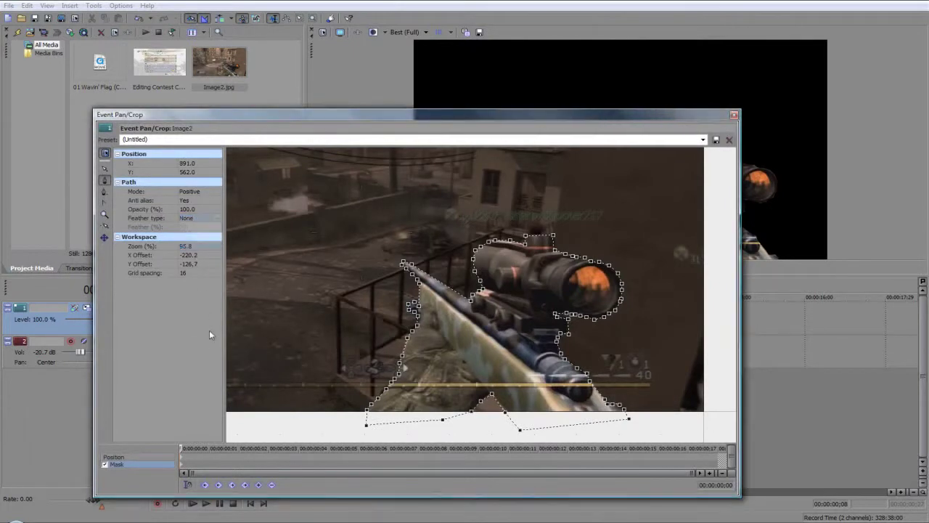
pyautogui.click(191, 219)
pyautogui.click(195, 241)
pyautogui.click(190, 227)
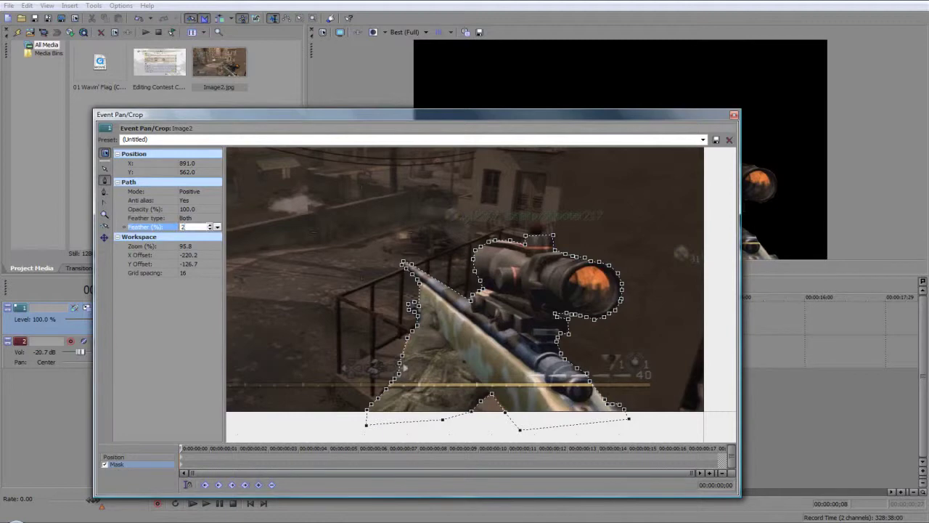
pyautogui.click(182, 303)
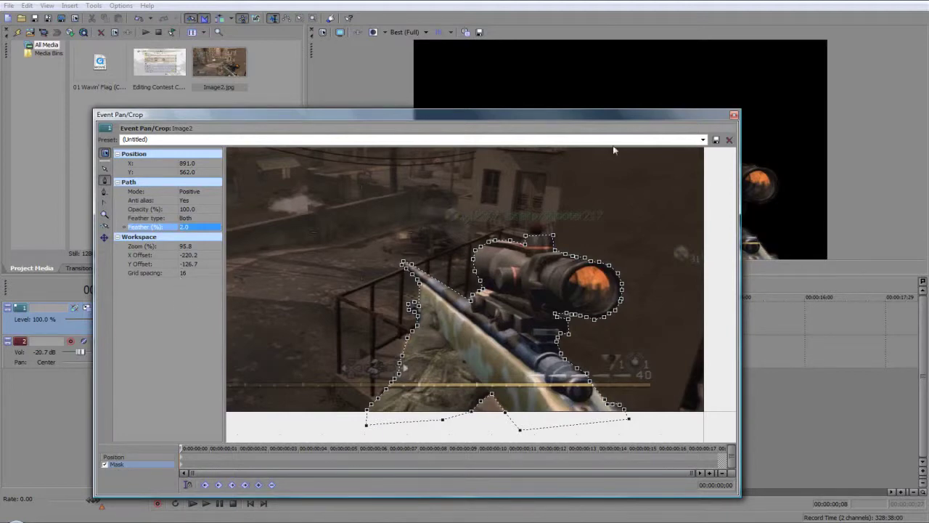
pyautogui.moveTo(625, 117); pyautogui.dragTo(386, 224)
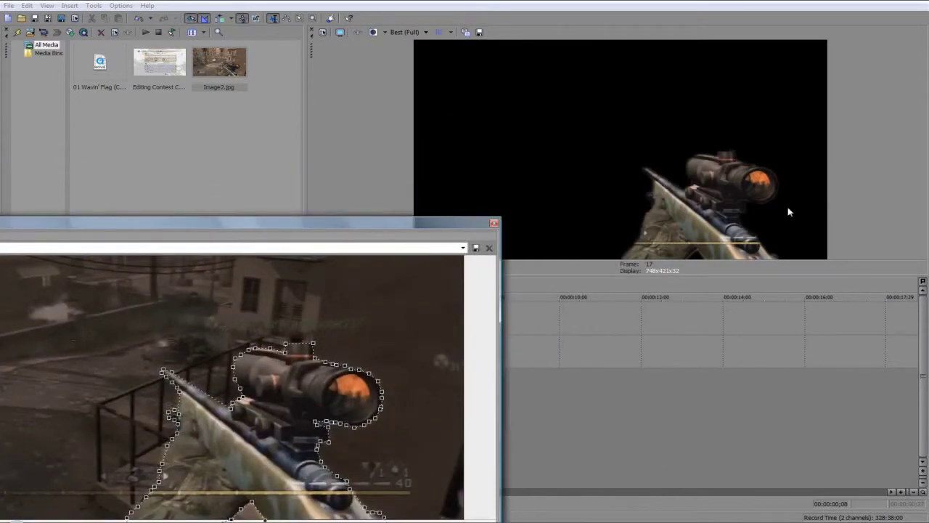
pyautogui.moveTo(439, 230); pyautogui.dragTo(636, 110)
# Step: Adjust the mask's anchor points under the tip of the rifle barrel and at the scope's upper front edge
pyautogui.click(673, 336)
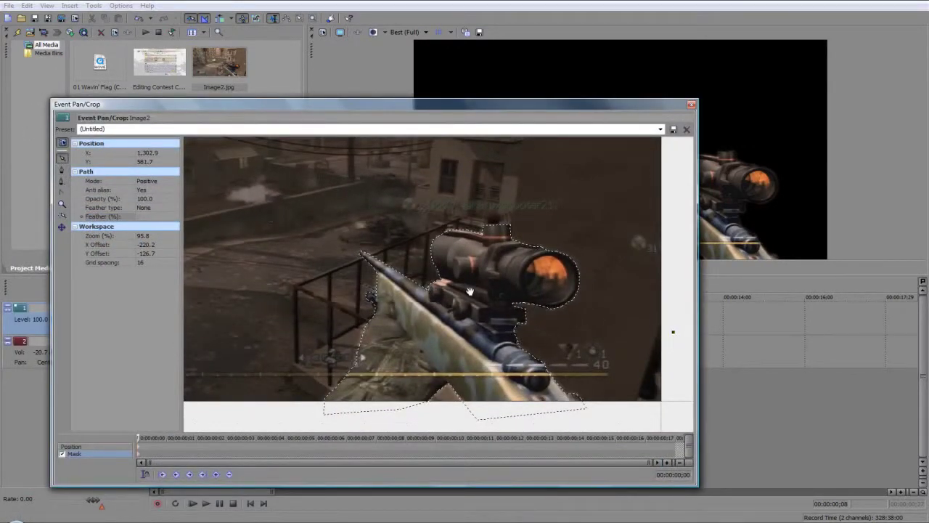
pyautogui.scroll(4, 468, 298)
pyautogui.scroll(2, 467, 307)
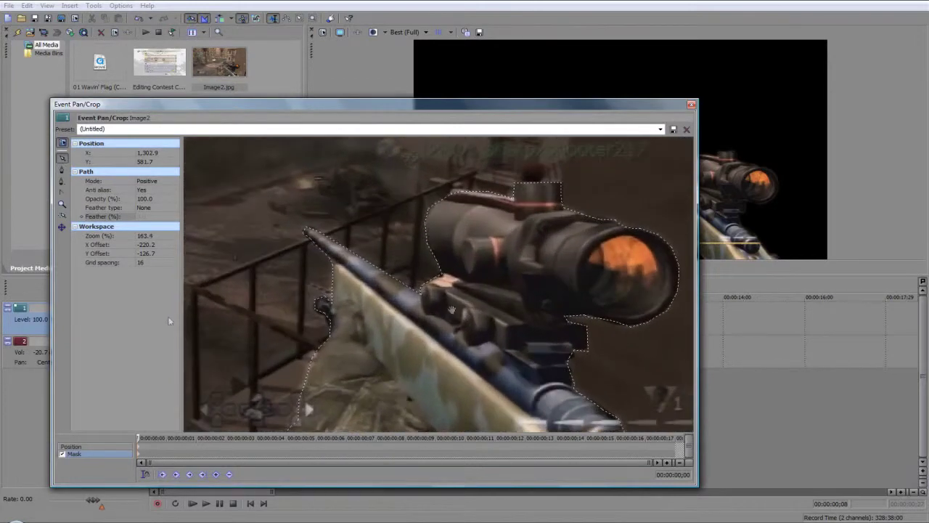
pyautogui.click(64, 160)
pyautogui.moveTo(279, 382); pyautogui.dragTo(244, 356)
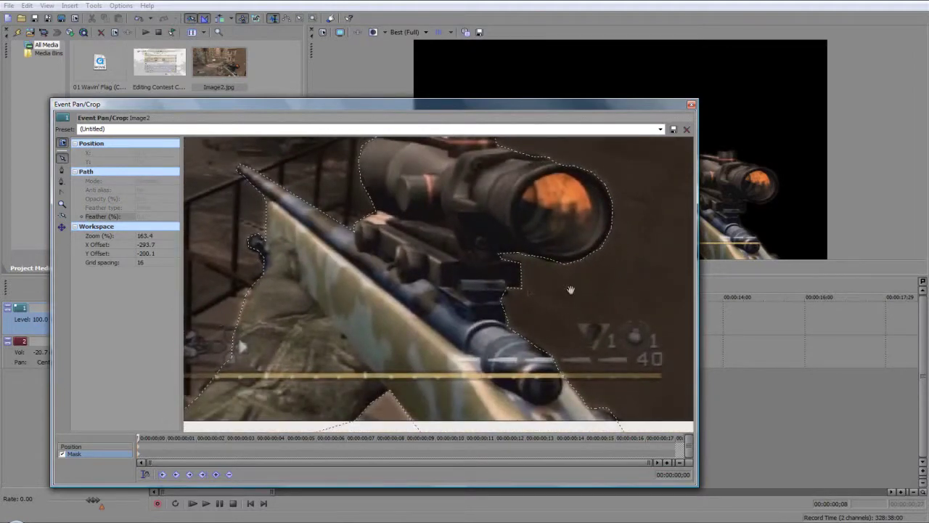
pyautogui.moveTo(674, 285); pyautogui.dragTo(657, 315)
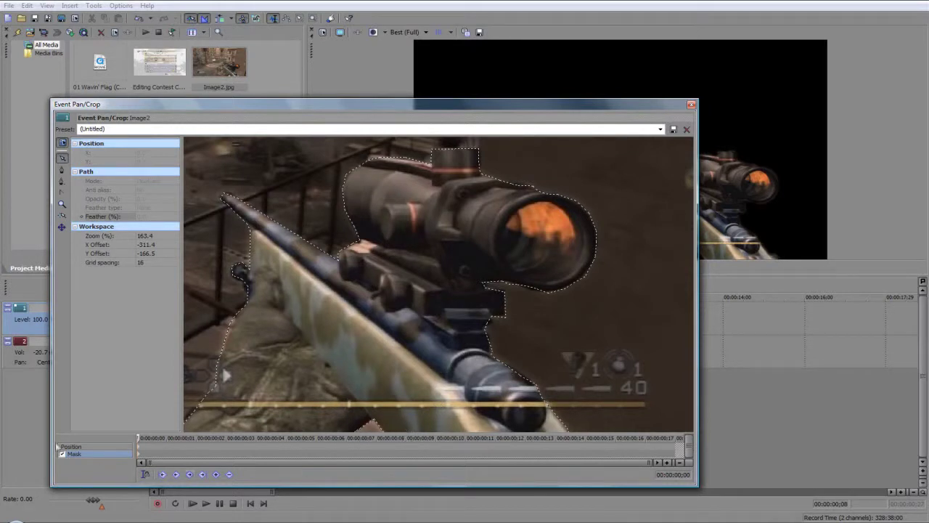
pyautogui.click(246, 229)
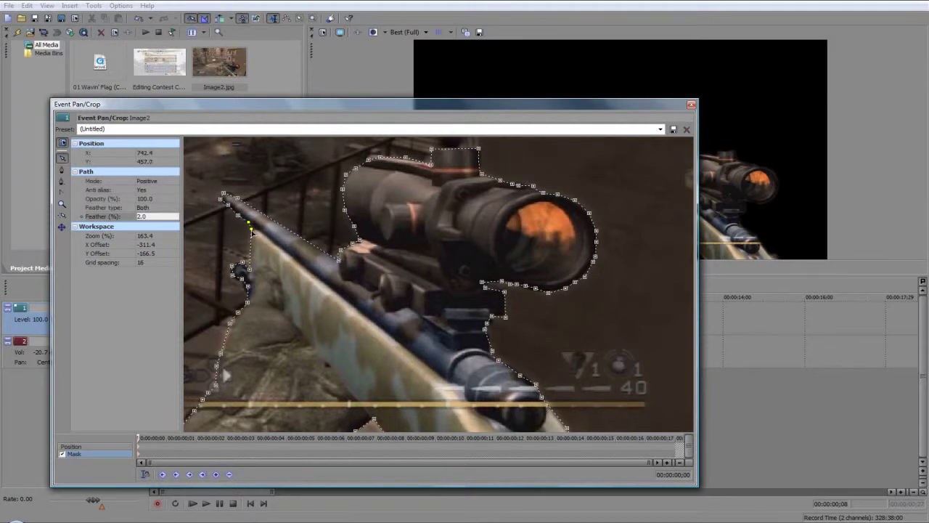
pyautogui.moveTo(251, 229); pyautogui.dragTo(250, 226)
pyautogui.moveTo(367, 162)
pyautogui.mouseDown()
pyautogui.moveTo(384, 157)
pyautogui.moveTo(372, 156)
pyautogui.mouseUp()
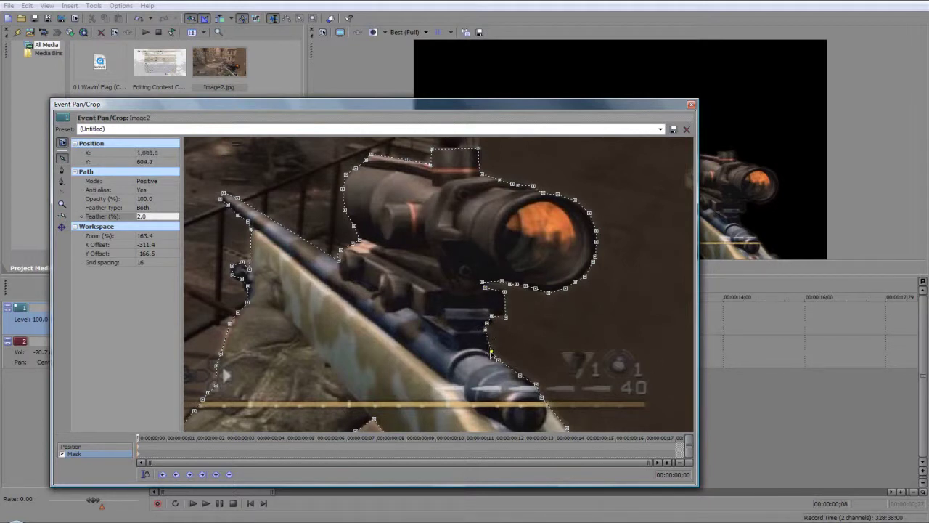
# Step: Move the anchor point under the scope mount to refine the mask along the rifle, and close the Event Pan/Crop window
pyautogui.moveTo(490, 354); pyautogui.dragTo(491, 335)
pyautogui.click(487, 287)
pyautogui.click(588, 314)
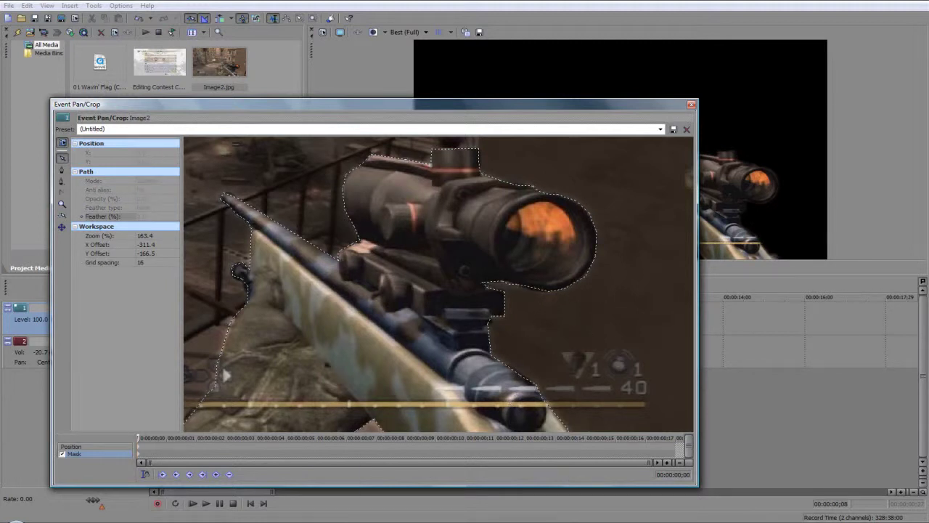
pyautogui.click(690, 106)
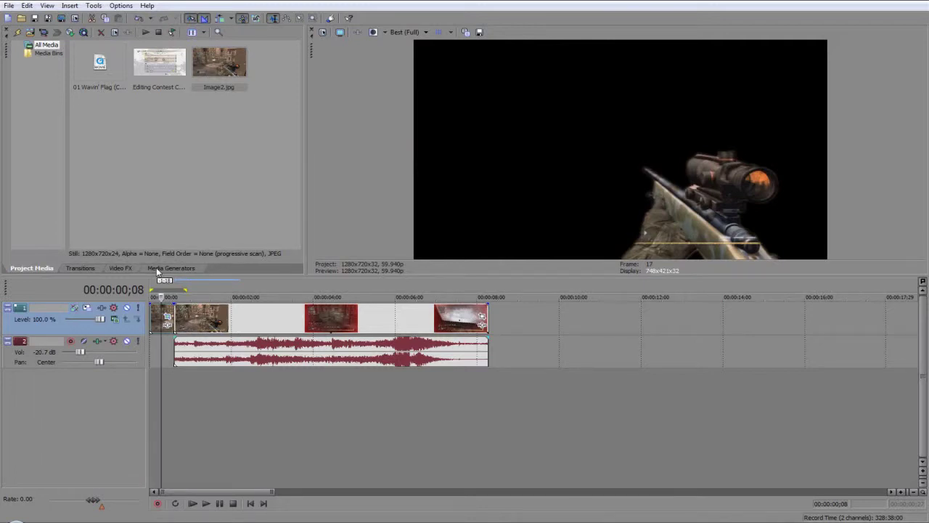
# Step: Reopen the still's Event Pan/Crop window to check the mask outline against the whole image
pyautogui.click(167, 316)
pyautogui.scroll(3, 614, 242)
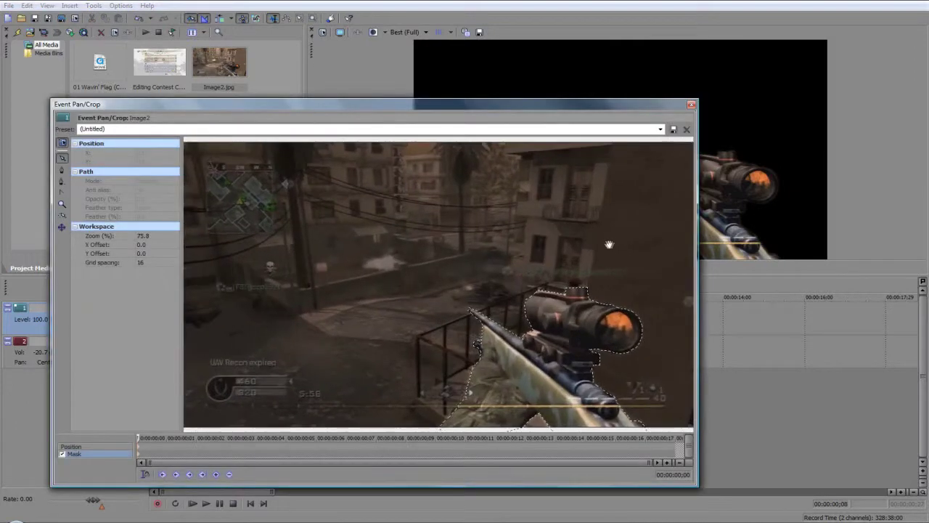
pyautogui.moveTo(587, 233); pyautogui.dragTo(538, 216)
pyautogui.click(691, 103)
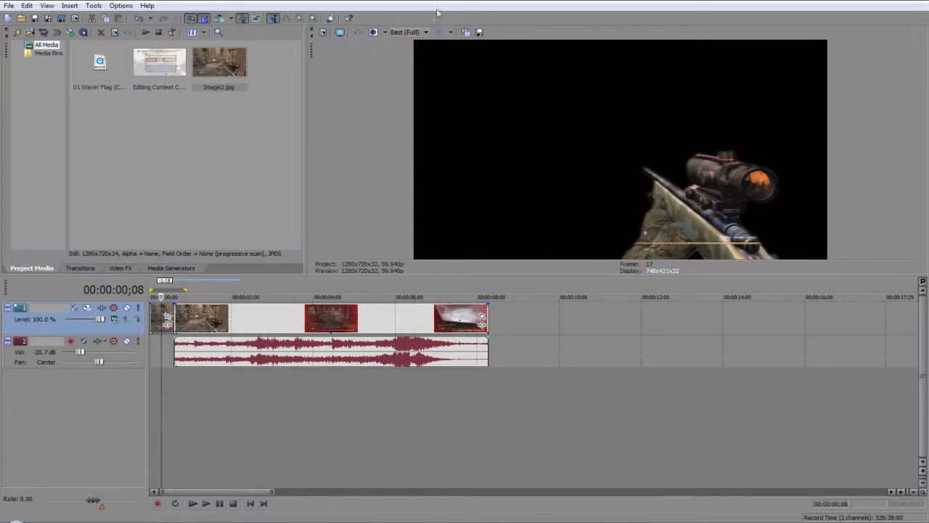
# Step: Set the preview quality to Good (Auto) and play the timeline from the masked still into the gameplay clip
pyautogui.click(424, 33)
pyautogui.click(467, 66)
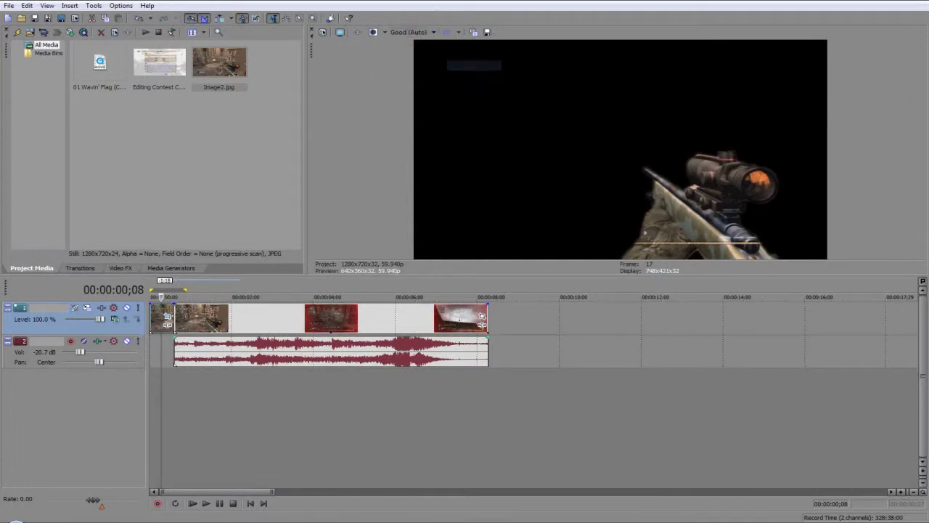
pyautogui.click(192, 503)
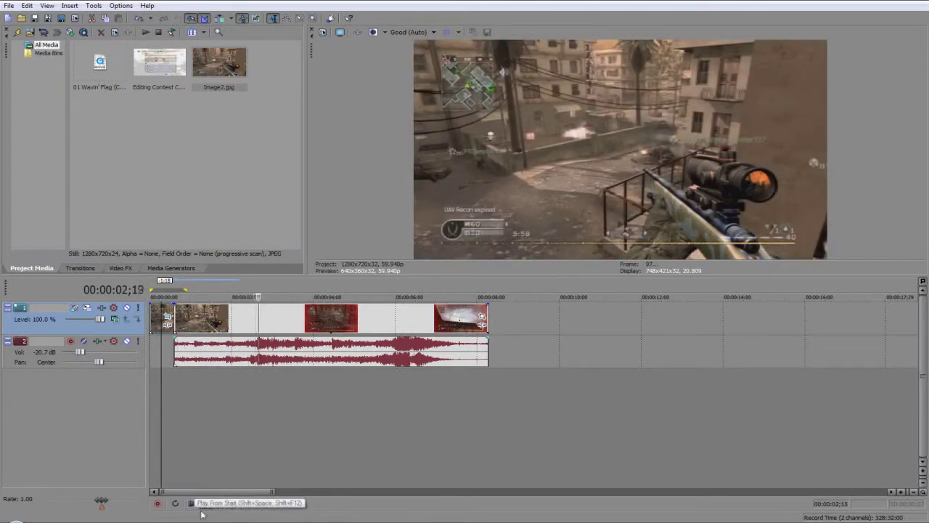
pyautogui.click(218, 503)
pyautogui.click(218, 503)
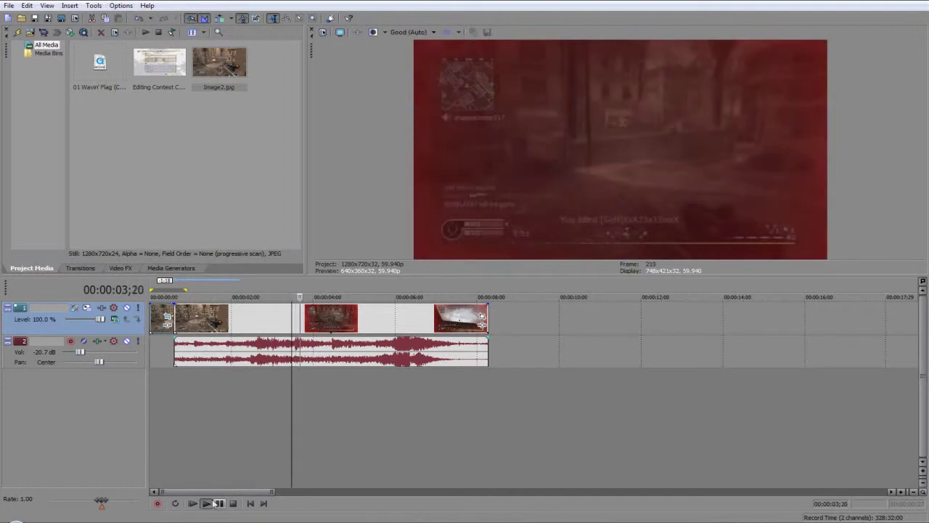
pyautogui.press('Return')
# Step: Move the gameplay clip earlier to overlap the end of the masked still with a 9-frame crossfade, and play the transition
pyautogui.click(172, 379)
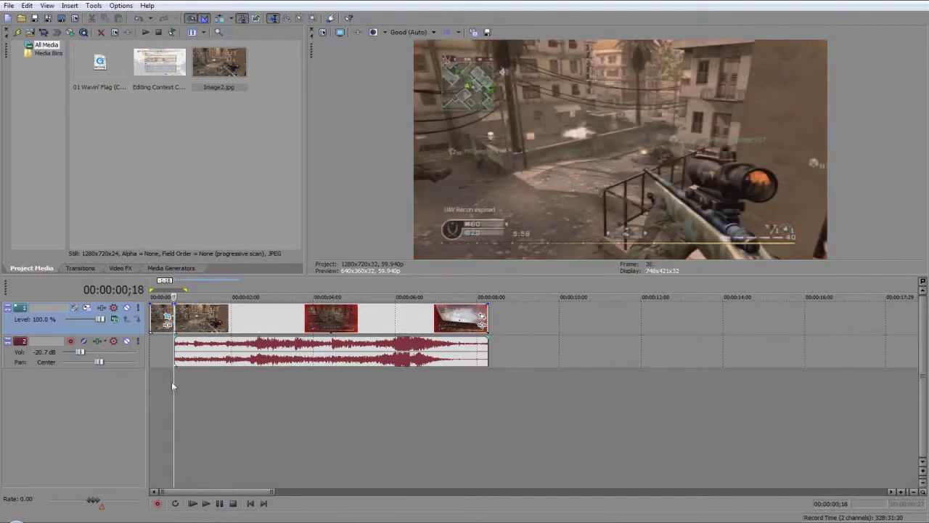
pyautogui.moveTo(263, 314); pyautogui.dragTo(250, 317)
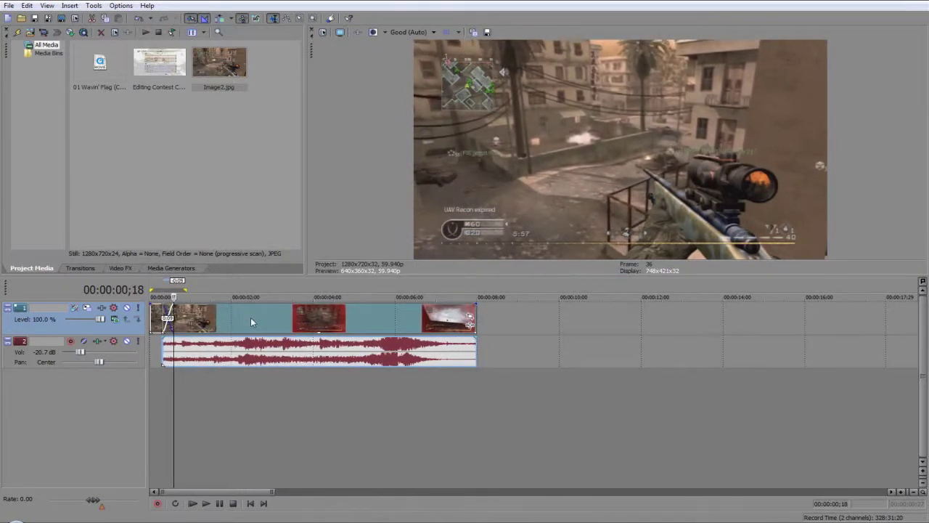
pyautogui.click(205, 502)
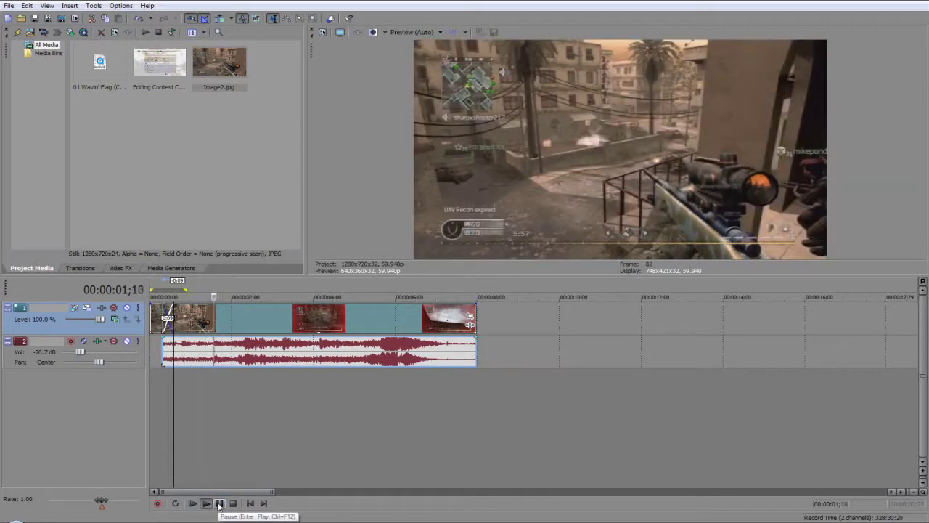
# Step: Select the timeline's opening section from 00:00:00;00 to 00:00:01;02 and play back the crossfade within it
pyautogui.moveTo(193, 285); pyautogui.dragTo(151, 285)
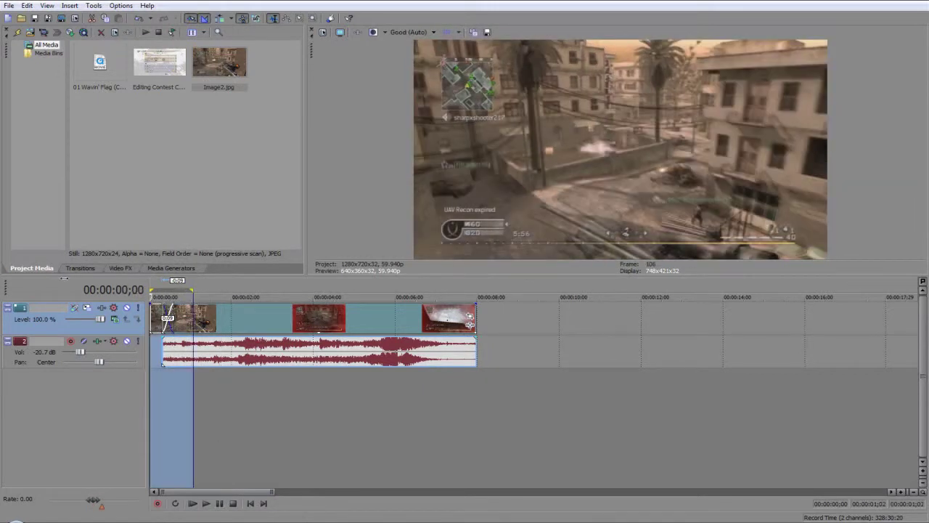
pyautogui.press('Escape')
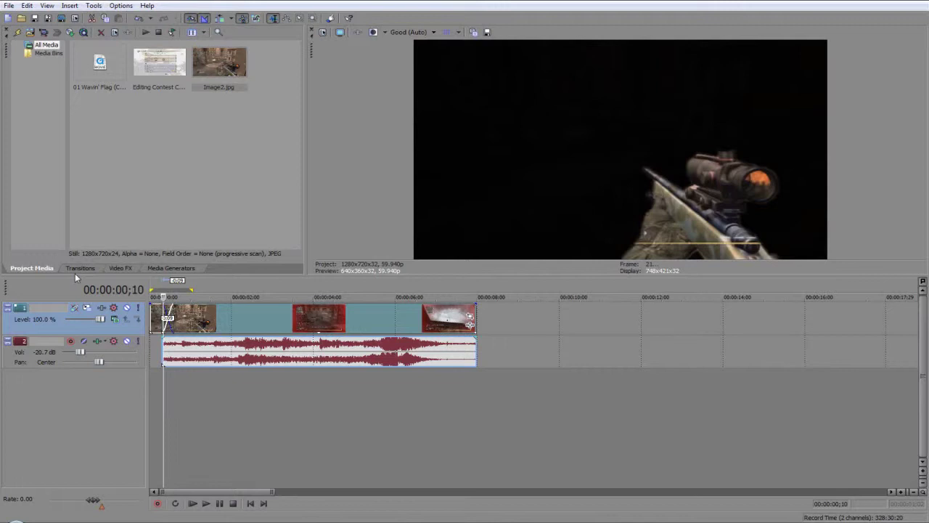
pyautogui.press('space')
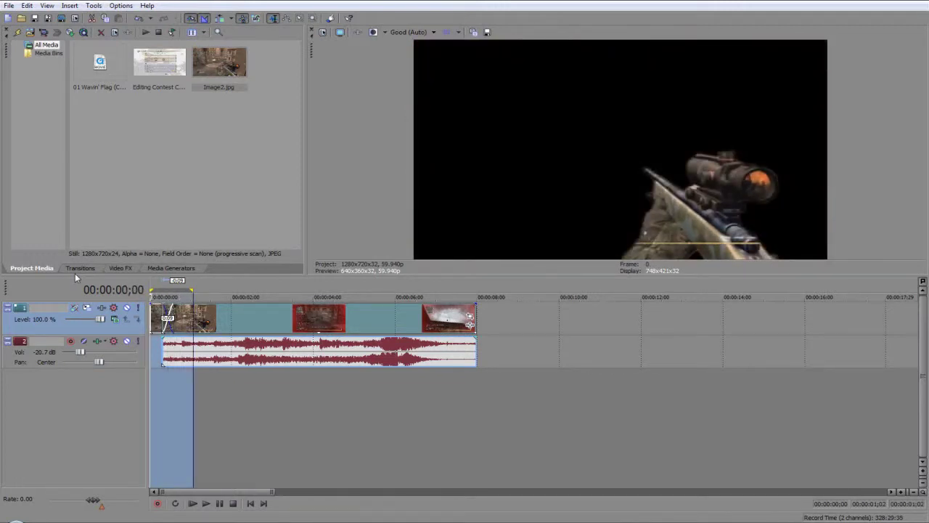
pyautogui.press('space')
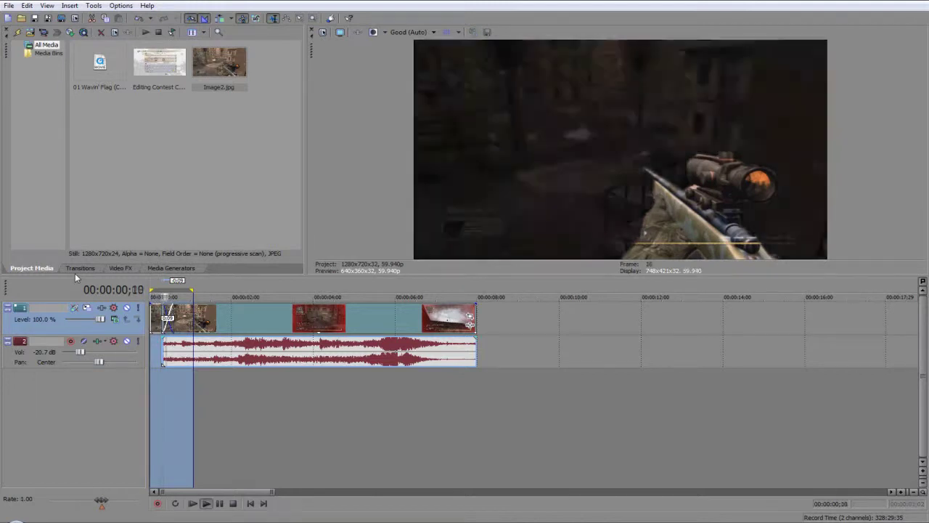
pyautogui.press('space')
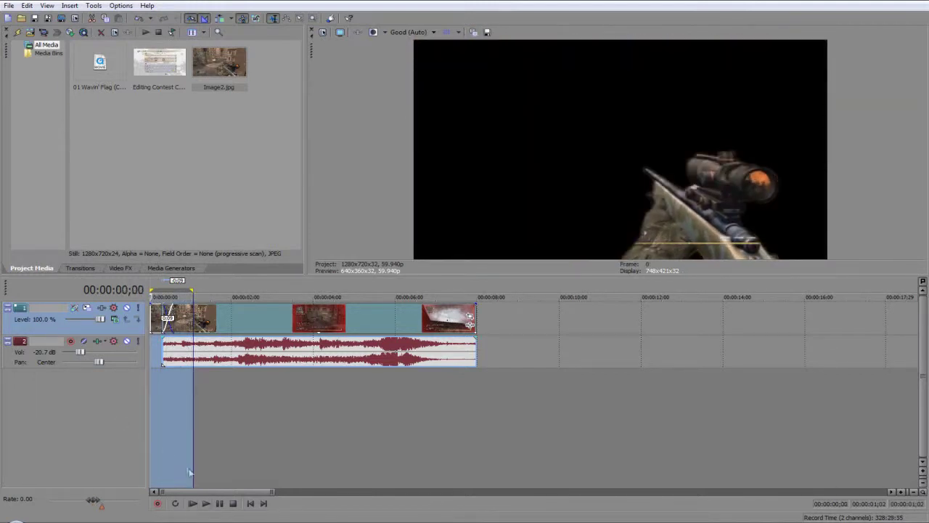
# Step: Replay the timeline from the start several times to judge how the masked still fades into the gameplay
pyautogui.click(192, 503)
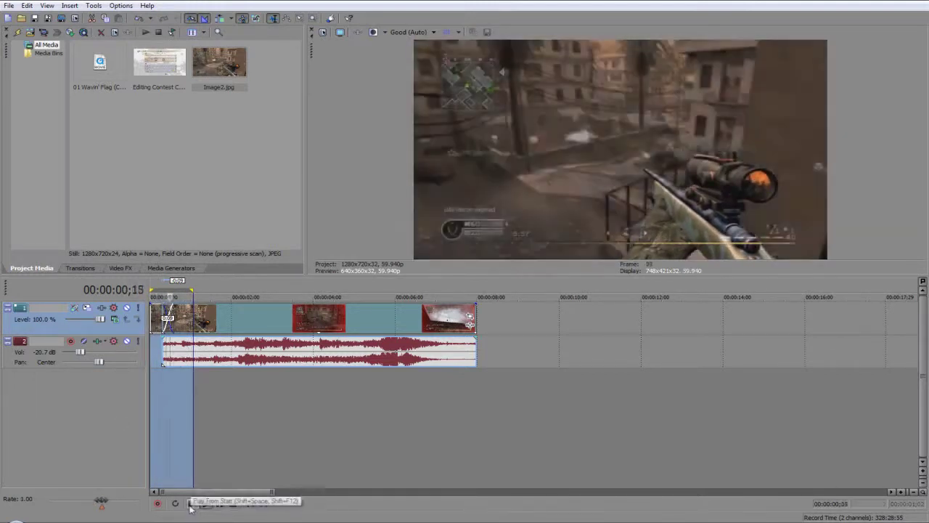
pyautogui.press('space')
pyautogui.click(192, 504)
pyautogui.click(219, 504)
pyautogui.click(193, 504)
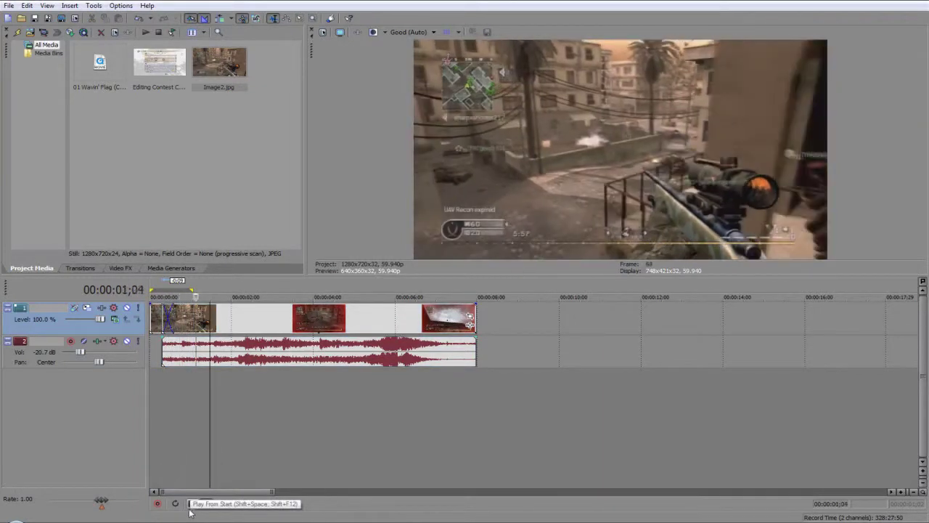
pyautogui.click(219, 504)
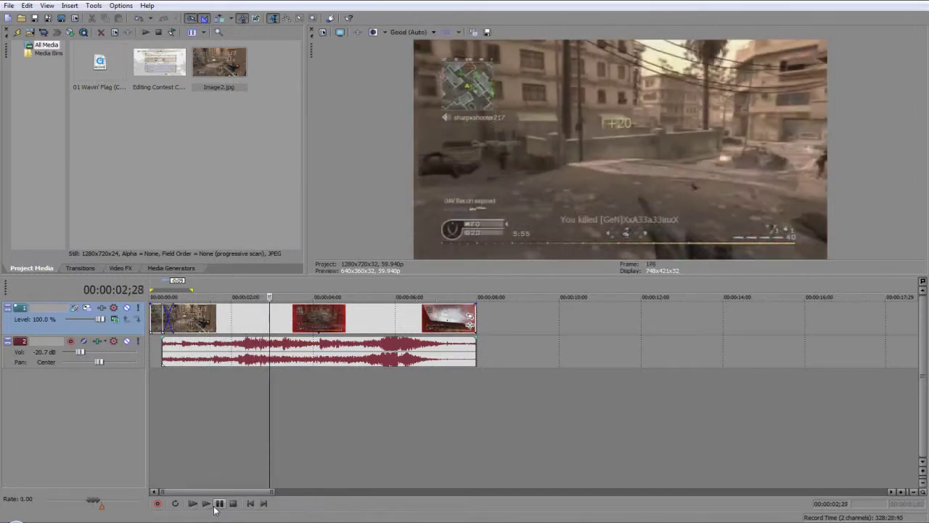
# Step: Place the playhead at 00:00:00;04 on the masked still and play through the crossfade into the gameplay clip
pyautogui.click(207, 328)
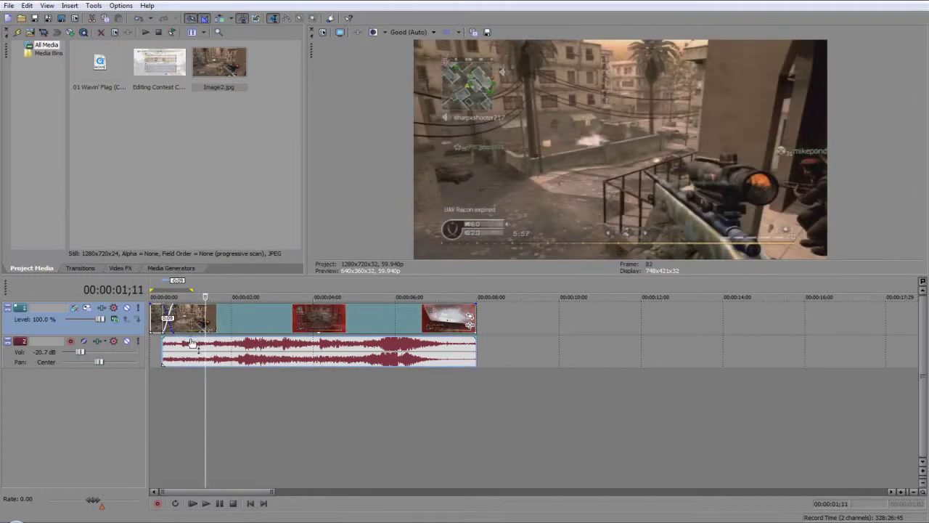
pyautogui.click(153, 350)
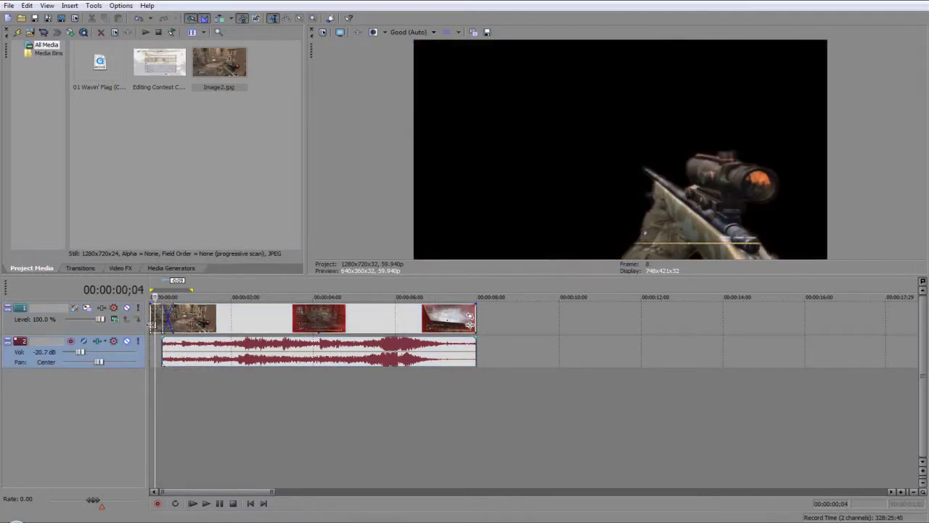
pyautogui.click(107, 330)
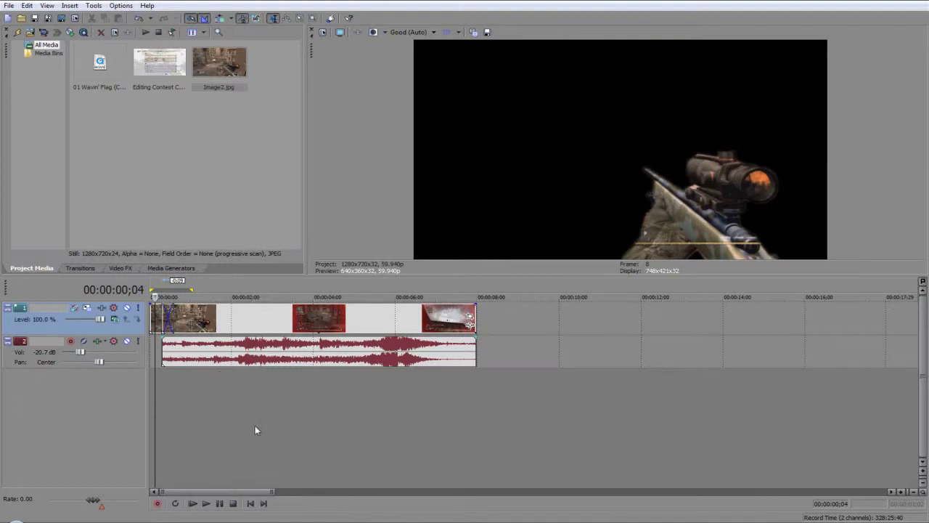
pyautogui.click(206, 503)
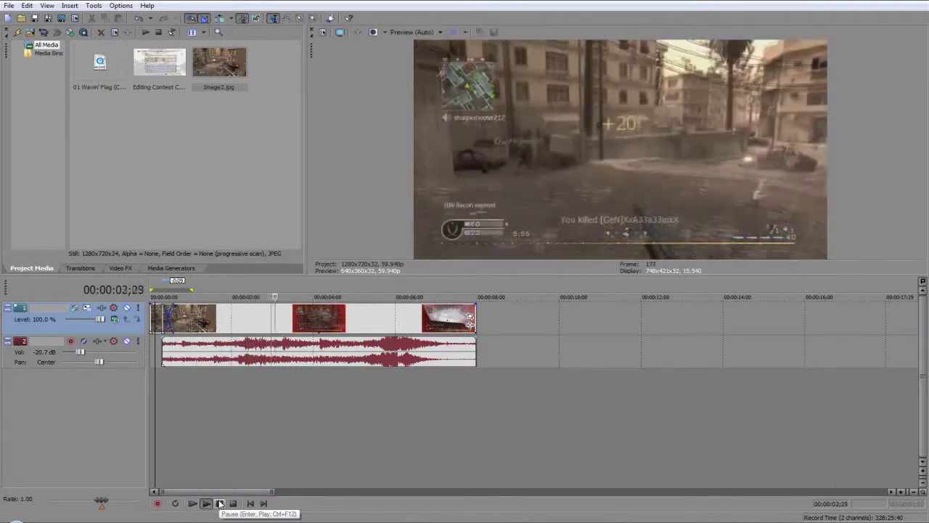
pyautogui.click(220, 503)
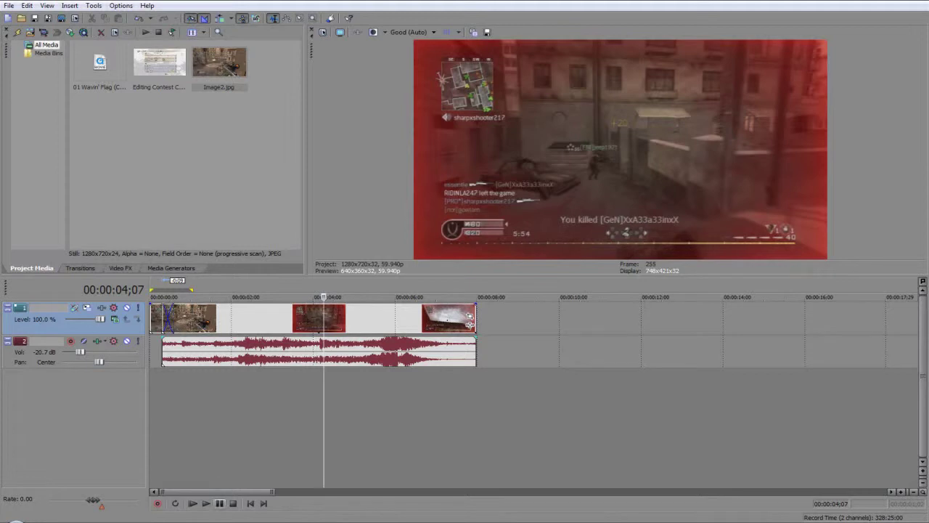
pyautogui.moveTo(221, 519)
pyautogui.click(134, 522)
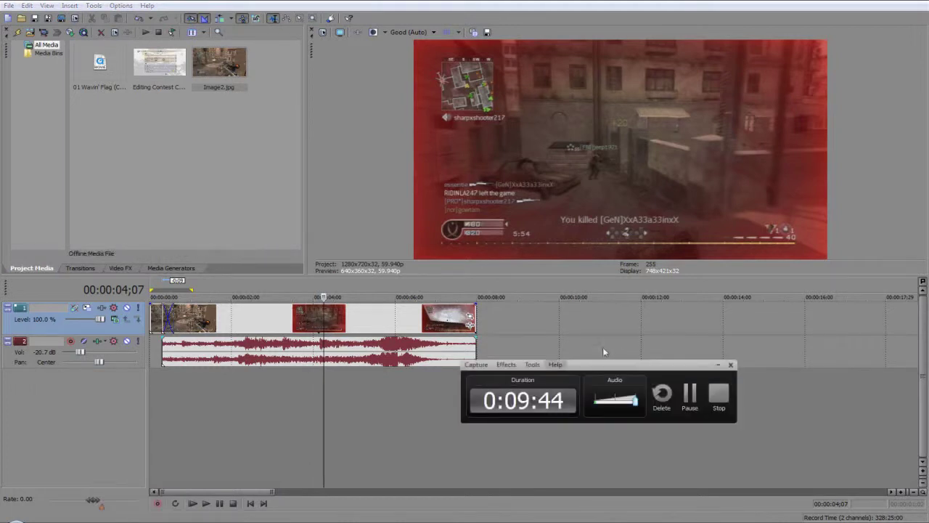
pyautogui.click(718, 365)
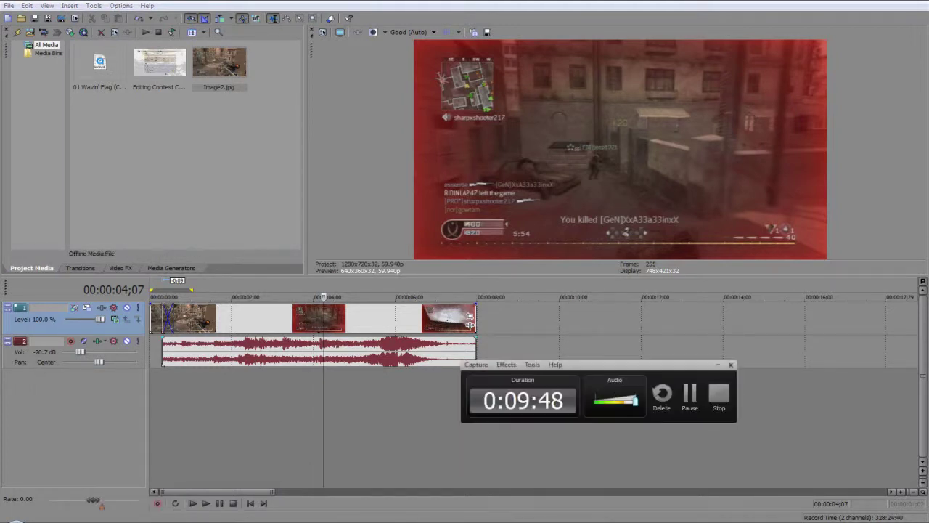